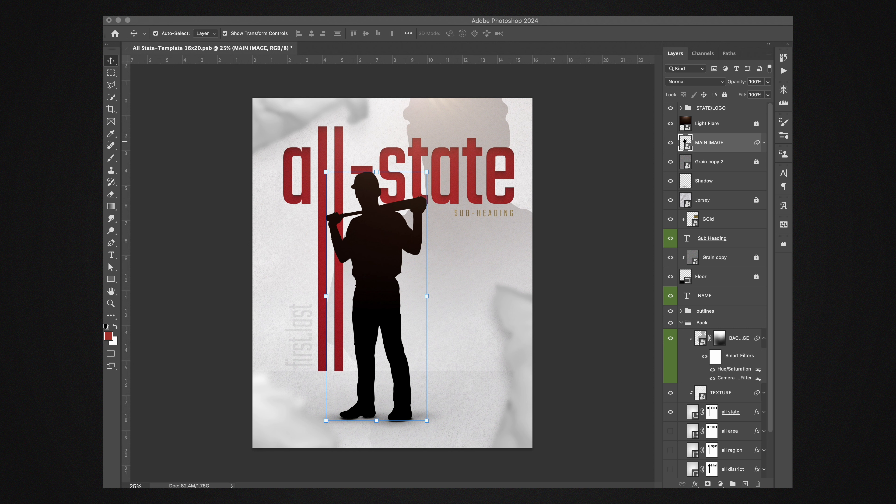
Step: Place the Helias Baseball 2024-07356 pitcher cutout on the poster, positioned over the standing batter silhouette
left_click_drag(811, 136, 384, 302)
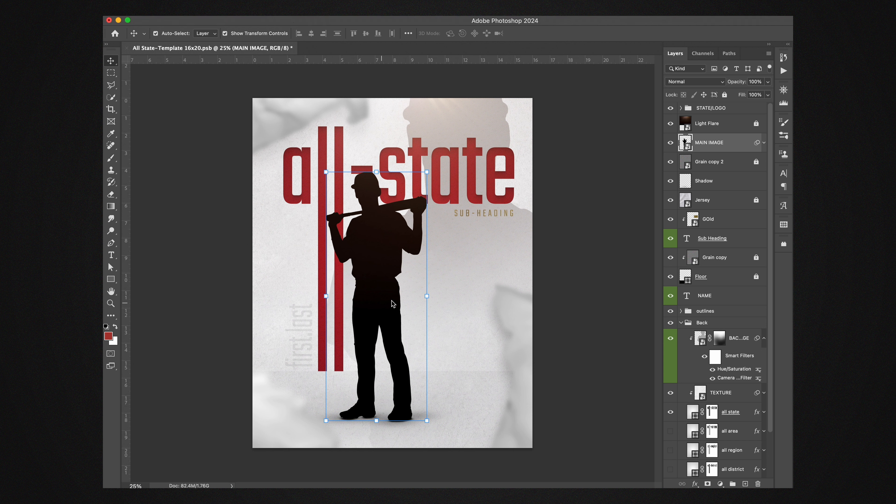
left_click_drag(397, 261, 380, 261)
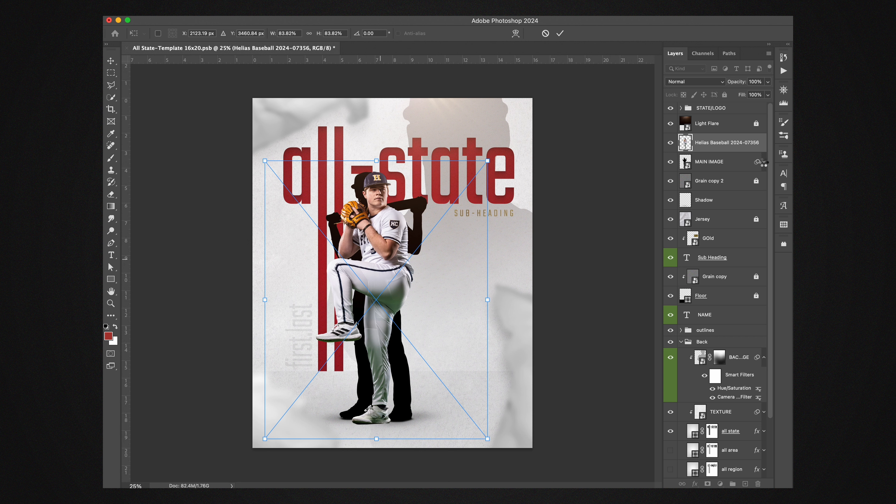
Step: Copy the Camera Raw Filter from the MAIN IMAGE layer onto the placed pitcher layer
left_click(764, 162)
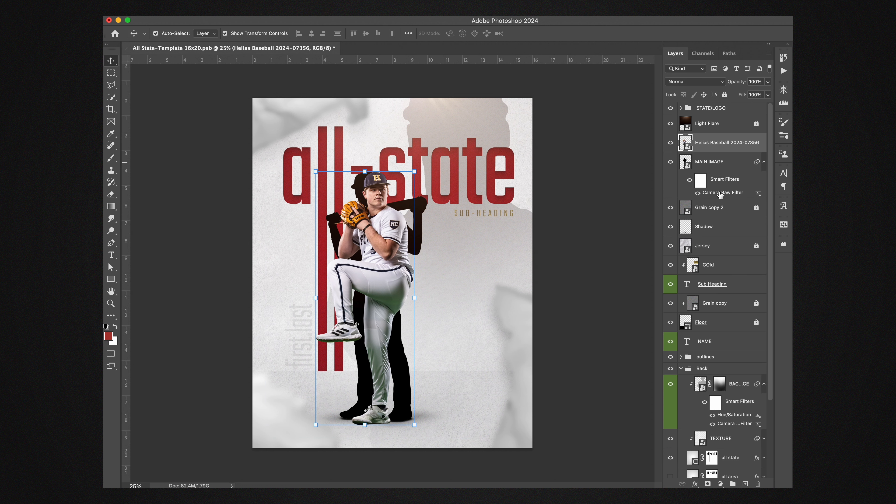
left_click_drag(720, 195, 715, 142)
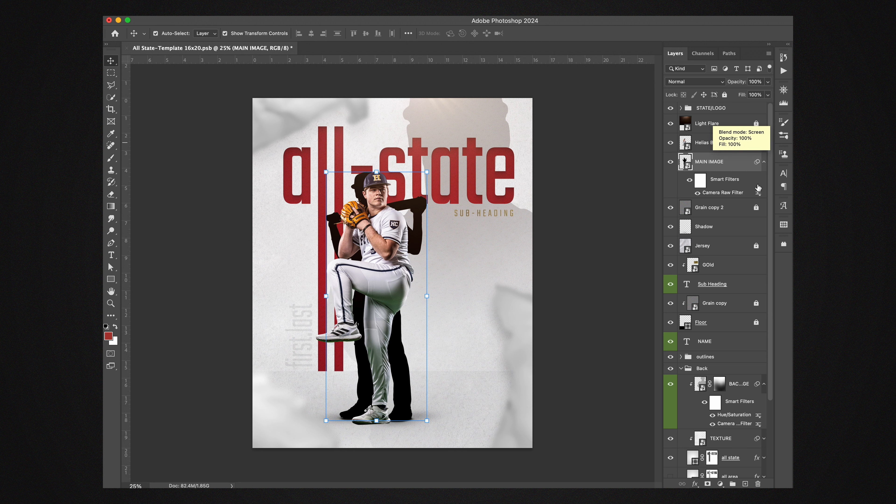
left_click(764, 161)
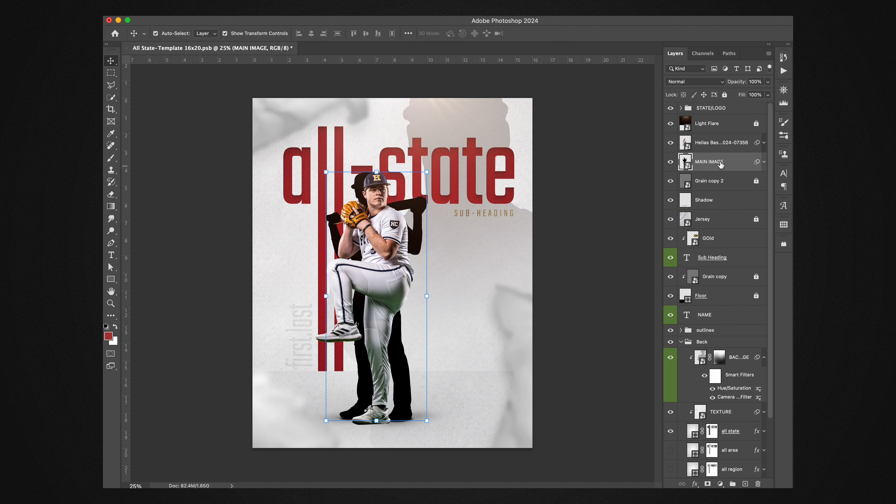
Step: Delete the MAIN IMAGE silhouette layer and hide the Shadow layer
key("Delete")
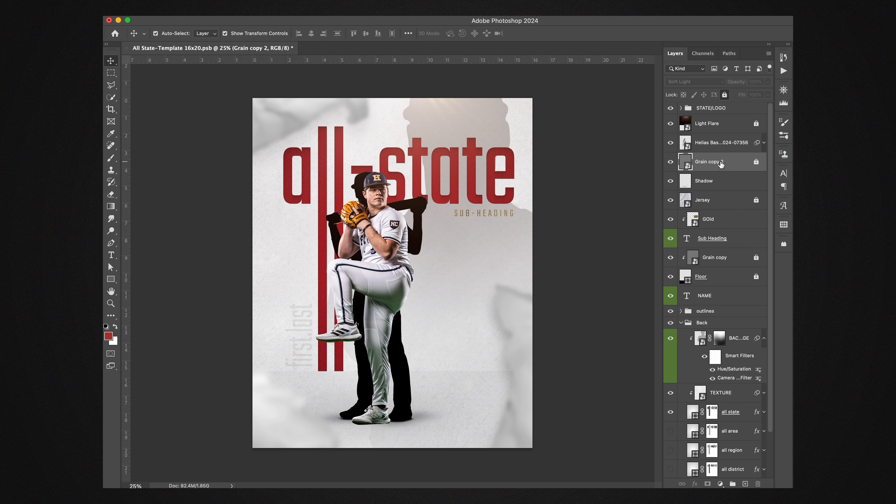
left_click(722, 180)
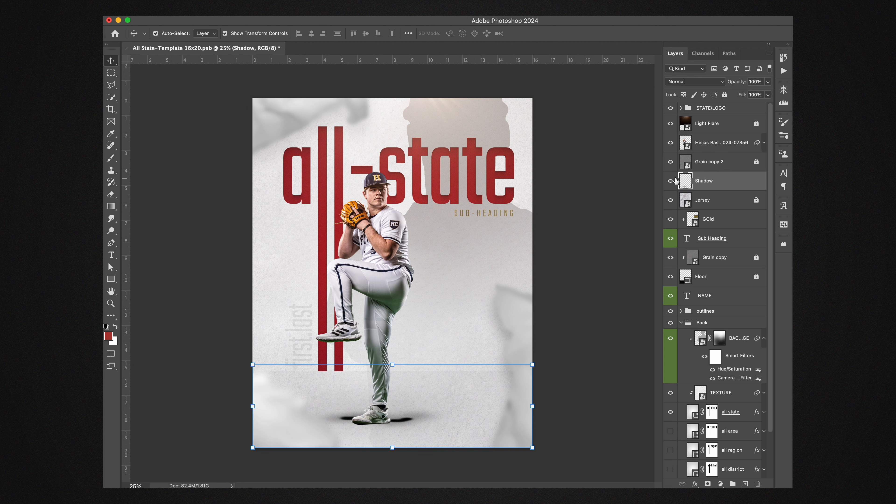
left_click(670, 181)
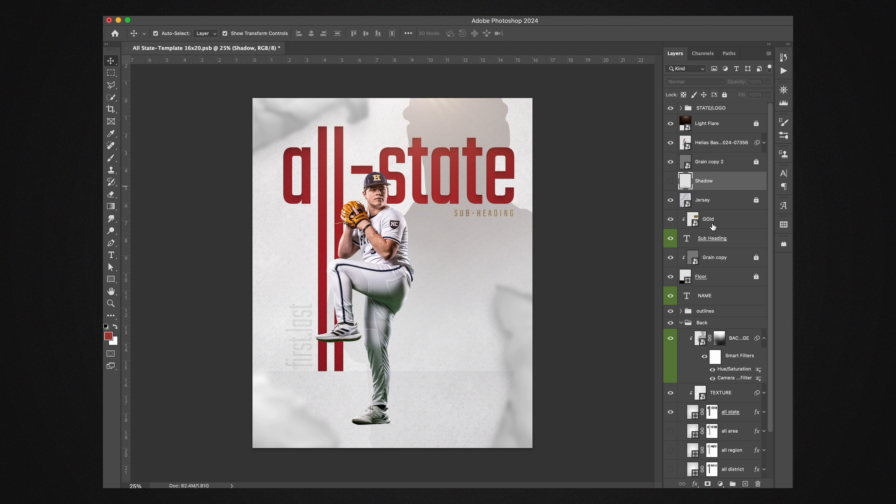
Step: Replace the Sub Heading text with "MISSOURI CLASS 5"
left_click(713, 204)
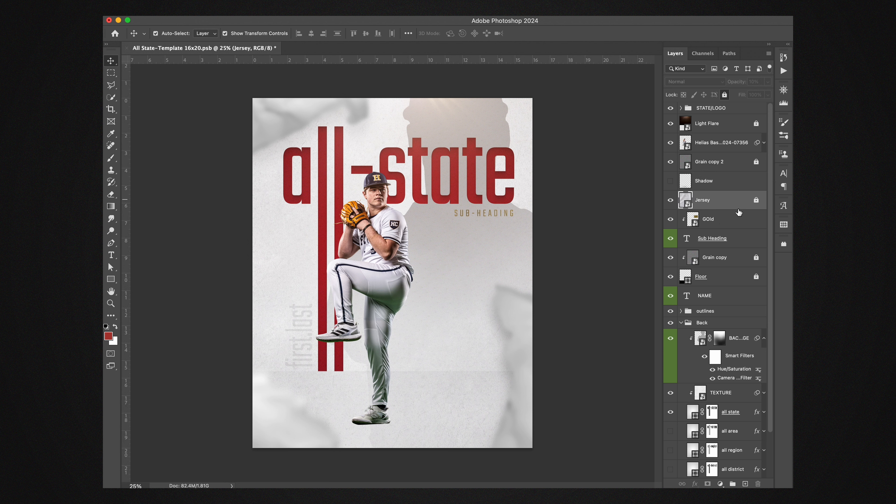
left_click(714, 224)
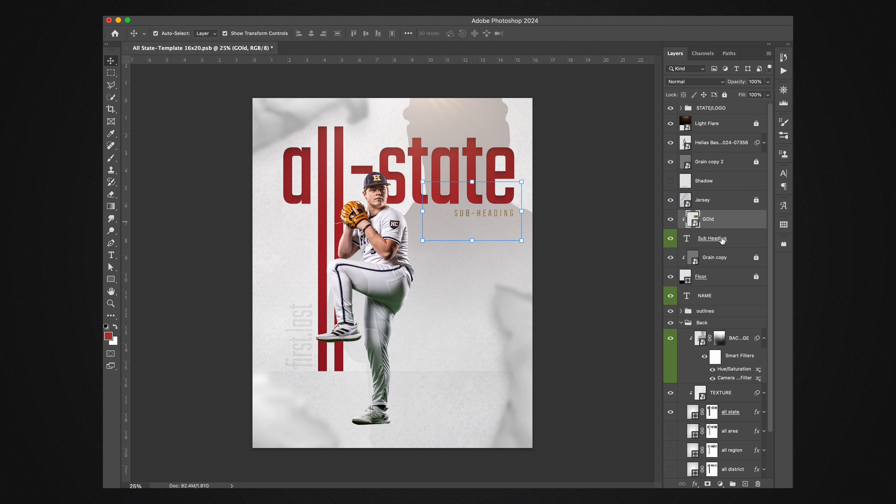
left_click(689, 242)
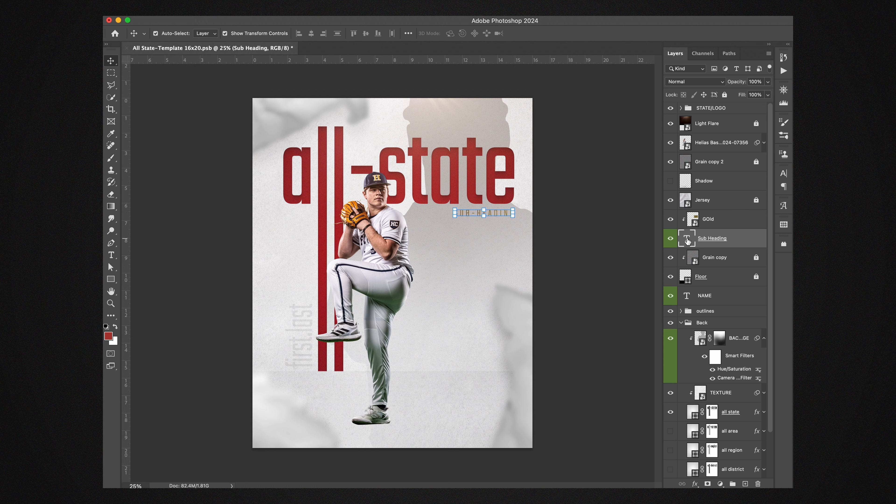
double_click(687, 240)
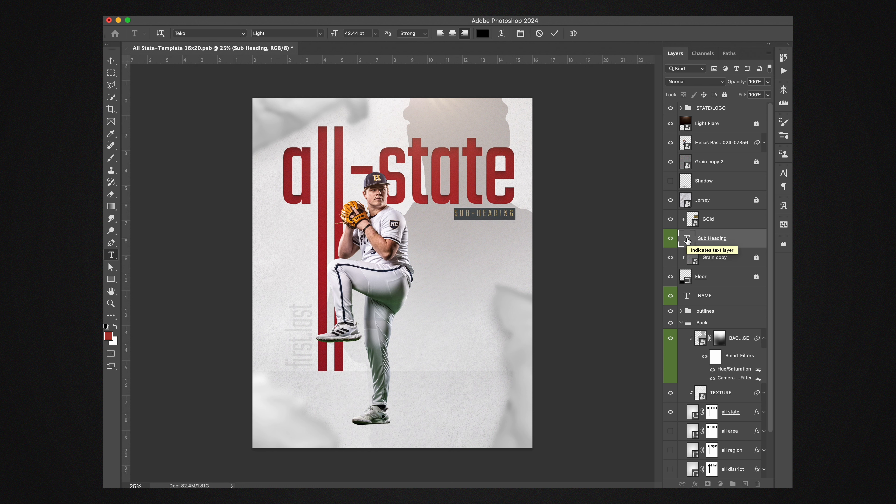
key("Right")
type("MISSOURI CLAS")
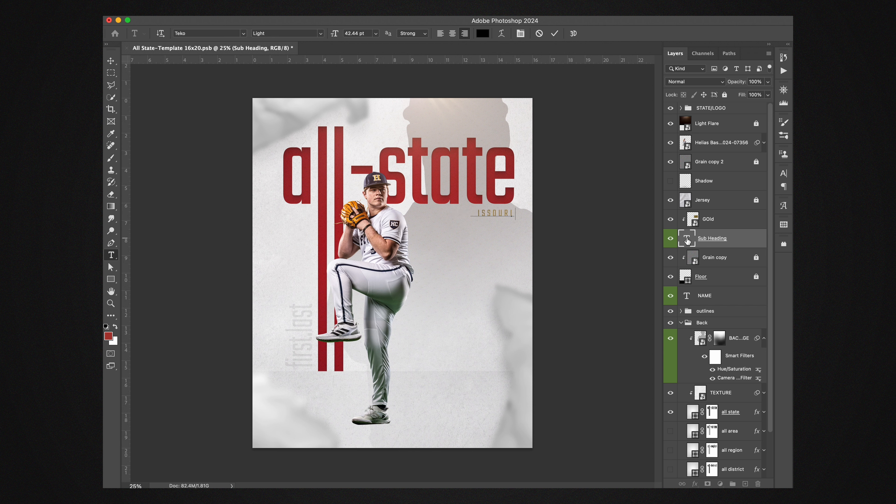
type("S 5")
left_click(722, 259)
key("v")
Step: Compare the sub-heading's colour with the GOld layer hidden and shown, leaving GOld visible
left_click(702, 224)
left_click(670, 219)
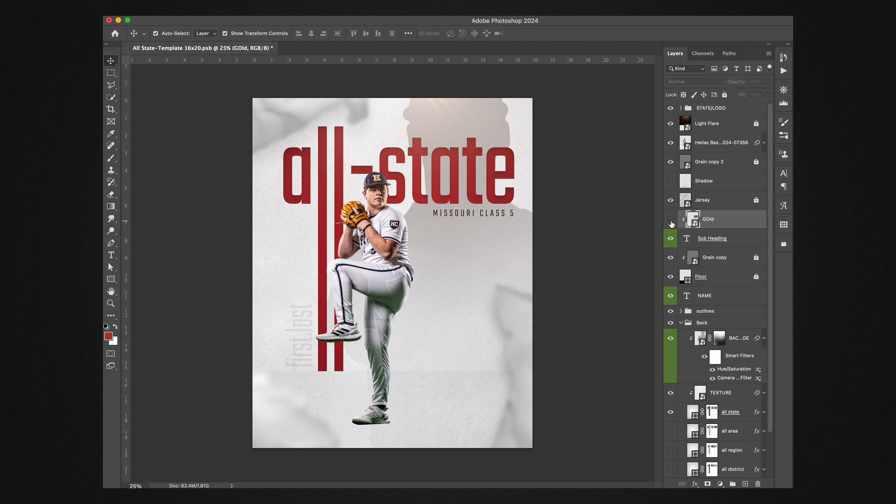
left_click(671, 220)
left_click(671, 220)
left_click(738, 246)
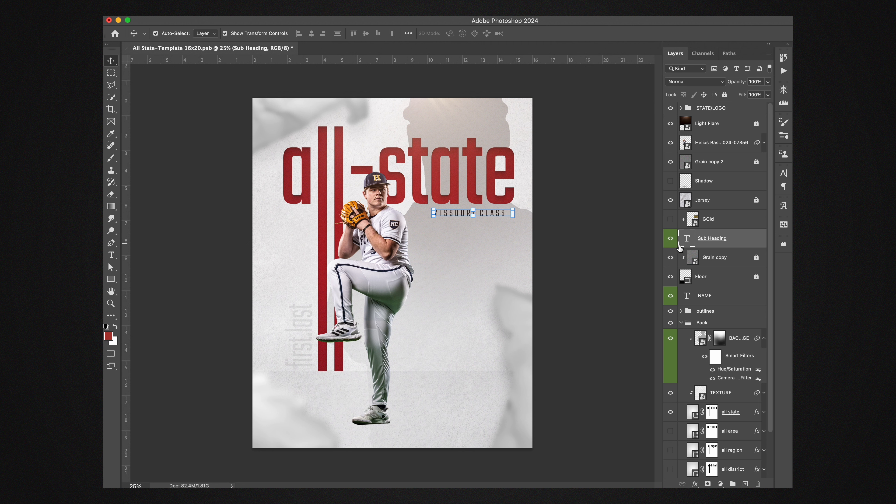
left_click(718, 224)
left_click(671, 219)
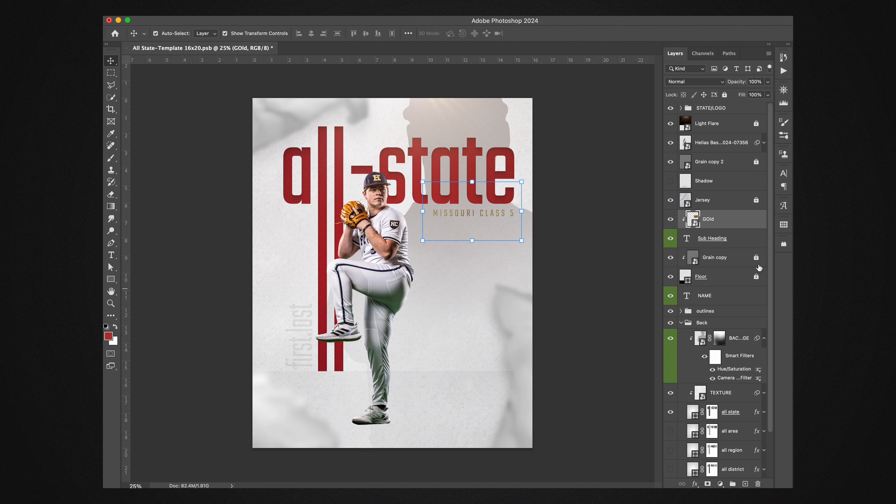
Step: Check the effect of the Floor layer by switching its visibility off and on again
left_click(727, 263)
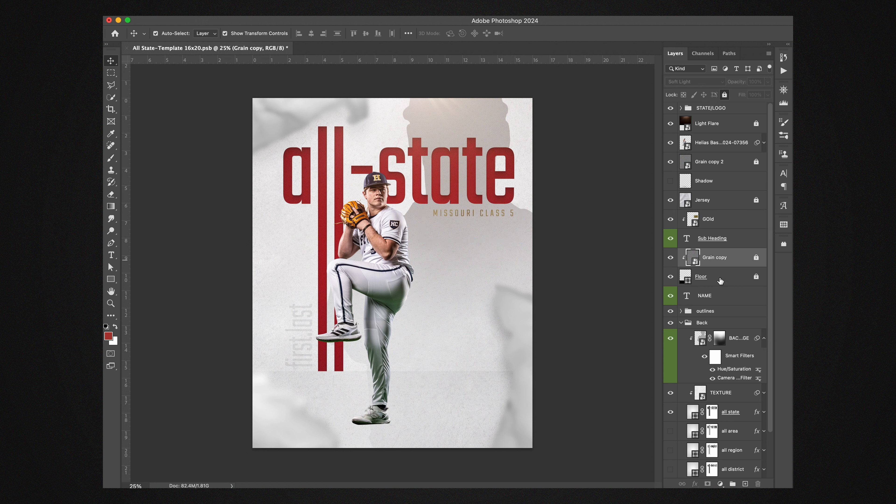
left_click(719, 282)
left_click(671, 279)
left_click(670, 279)
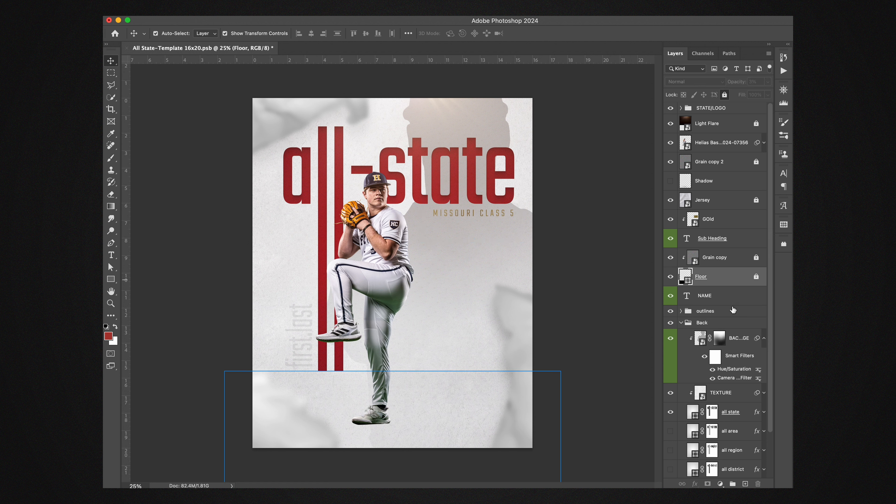
Step: Replace the placeholder in the vertical NAME text layer with the player's first and last name in lowercase, separated by a period
scroll(728, 310, "down", 1)
left_click(690, 287)
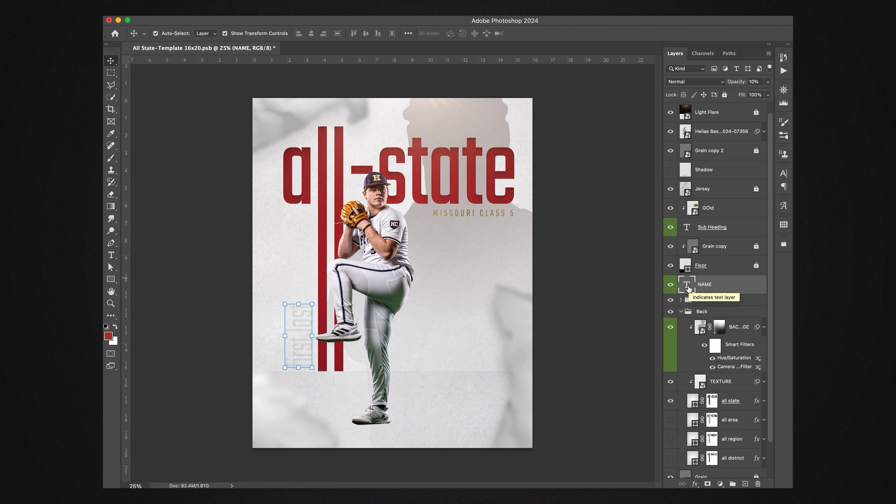
double_click(688, 286)
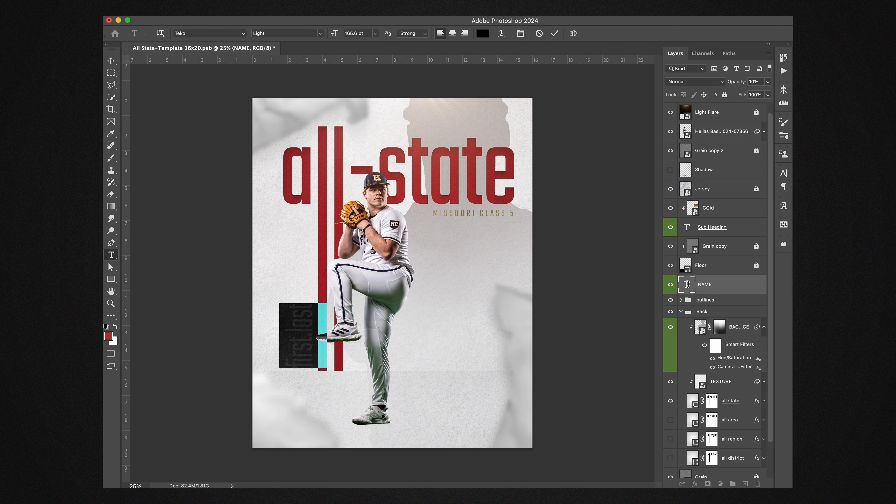
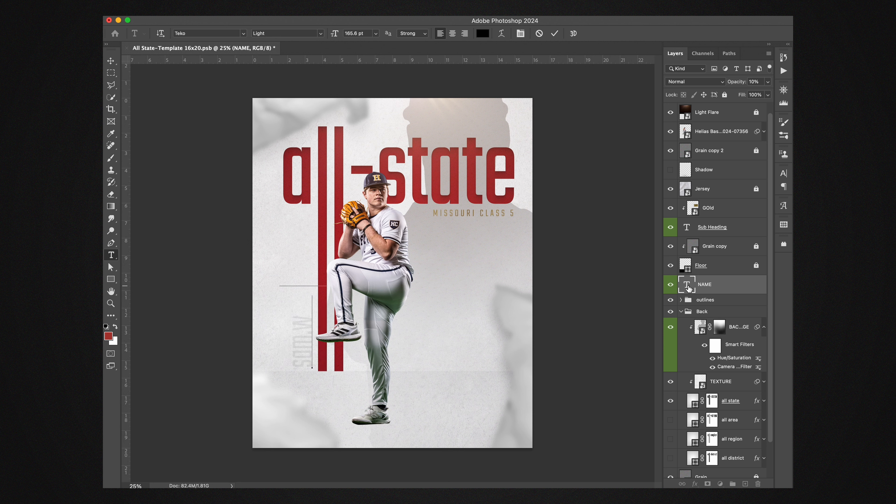
key("ctrl+Return")
key("v")
Step: Examine the layers inside the outlines group and check what the Back group contributes by switching its visibility off and on
left_click(714, 301)
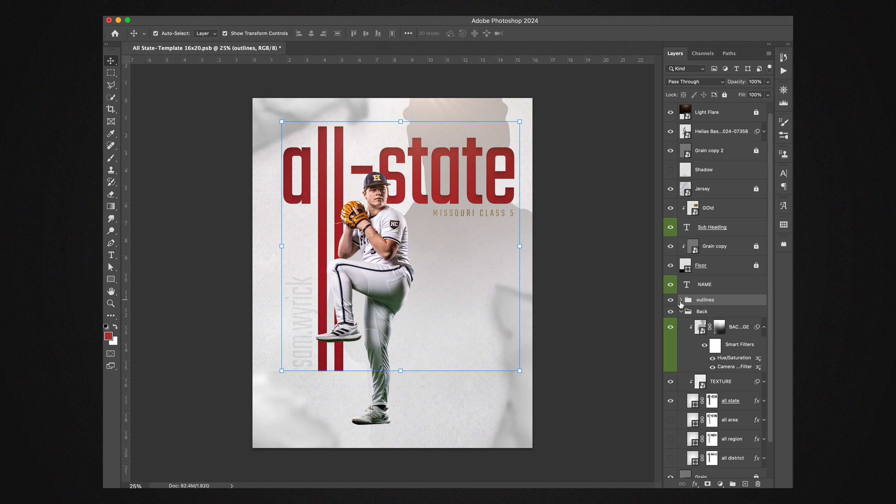
left_click(680, 300)
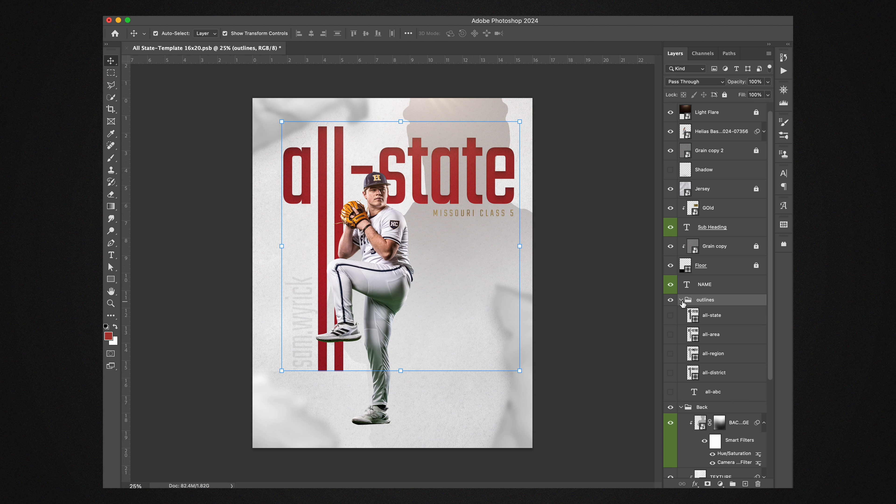
left_click(681, 300)
scroll(707, 313, "down", 3)
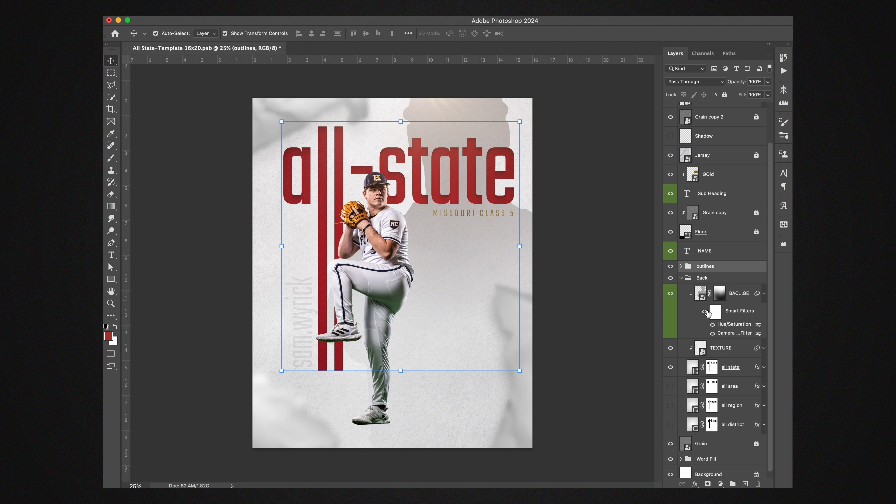
left_click(701, 276)
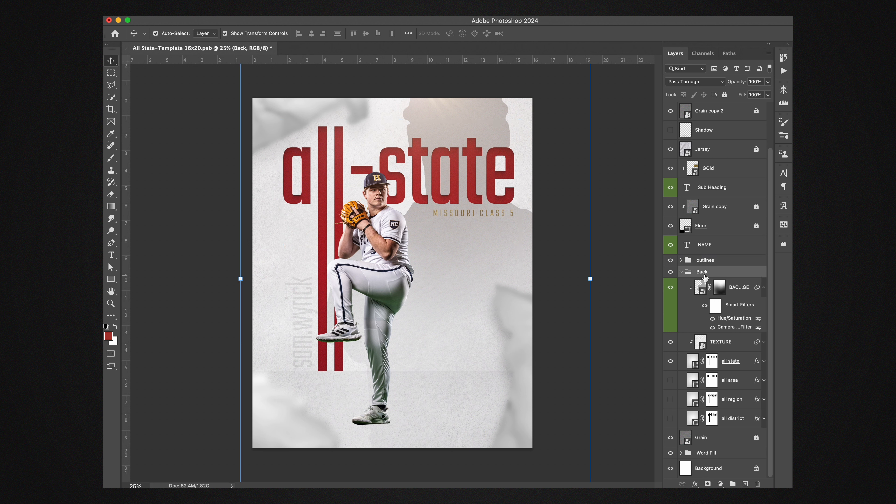
left_click(670, 273)
left_click(670, 272)
Step: Open the BACK IMAGE smart object and place the Helias Baseball 2024-07338 portrait over the silhouette, enlarged to reach the canvas's lower edge
double_click(701, 291)
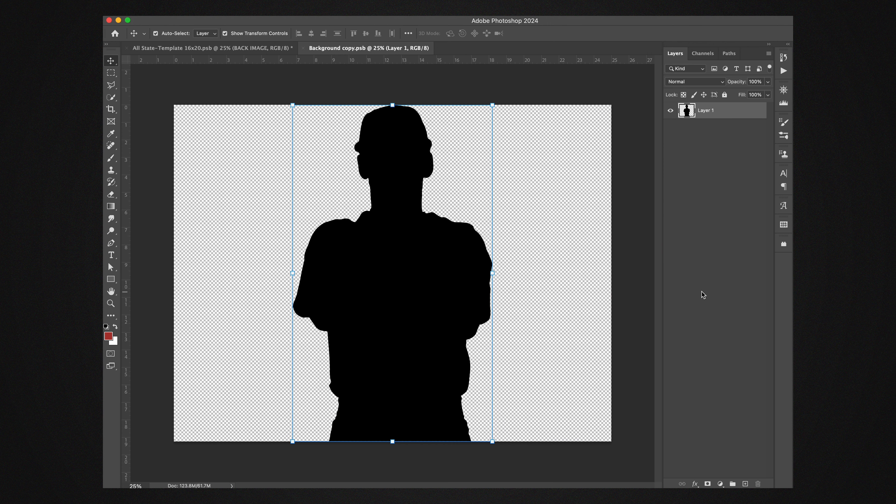
key("super+Tab")
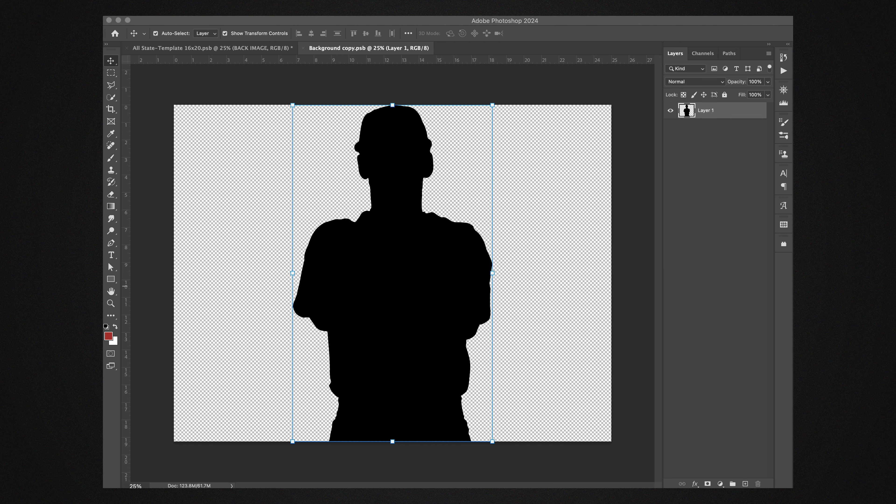
left_click_drag(751, 119, 384, 303)
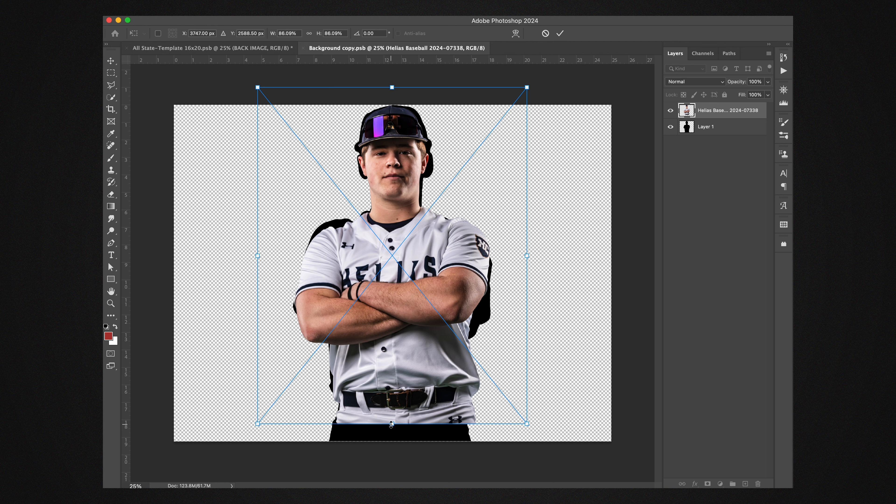
left_click_drag(392, 426, 388, 444)
left_click_drag(401, 390, 402, 388)
key("Return")
left_click_drag(474, 63, 460, 46)
Step: Delete the Layer 1 silhouette, then save and close the smart object to update the poster's background image
left_click(715, 126)
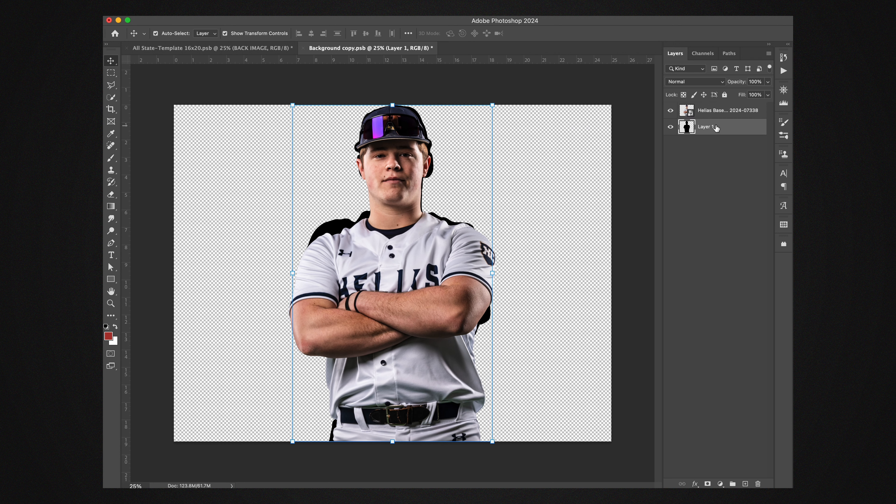
key("BackSpace")
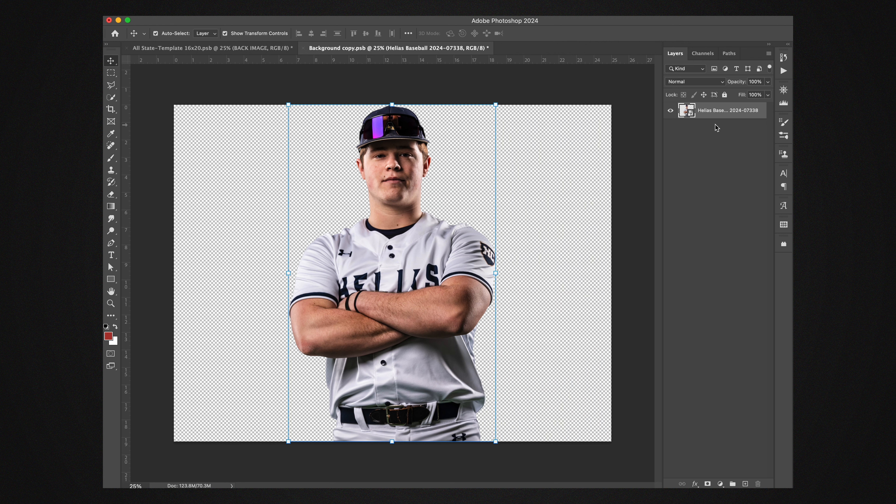
key("super+s")
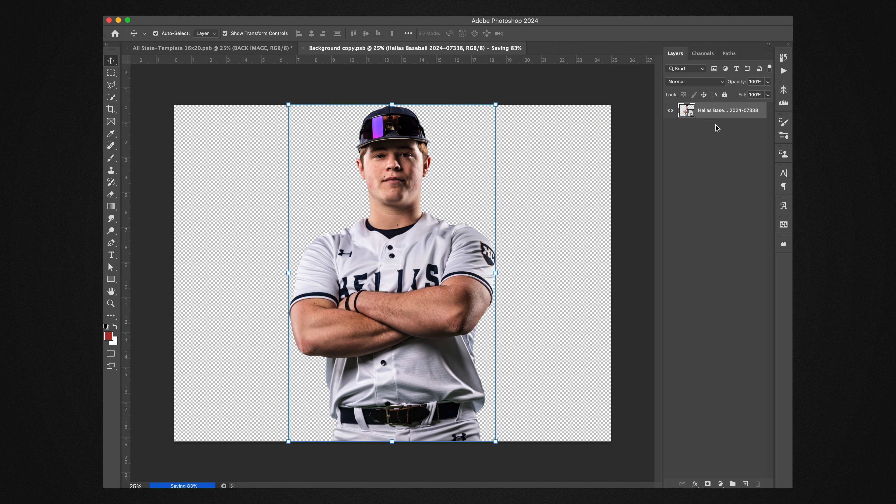
left_click(303, 48)
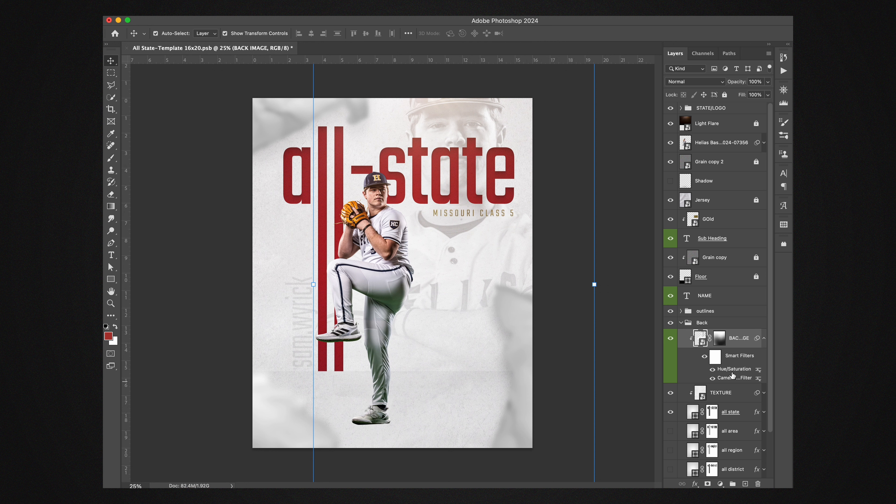
Step: Hide the Hue/Saturation smart filter on the BACK IMAGE layer
left_click(713, 370)
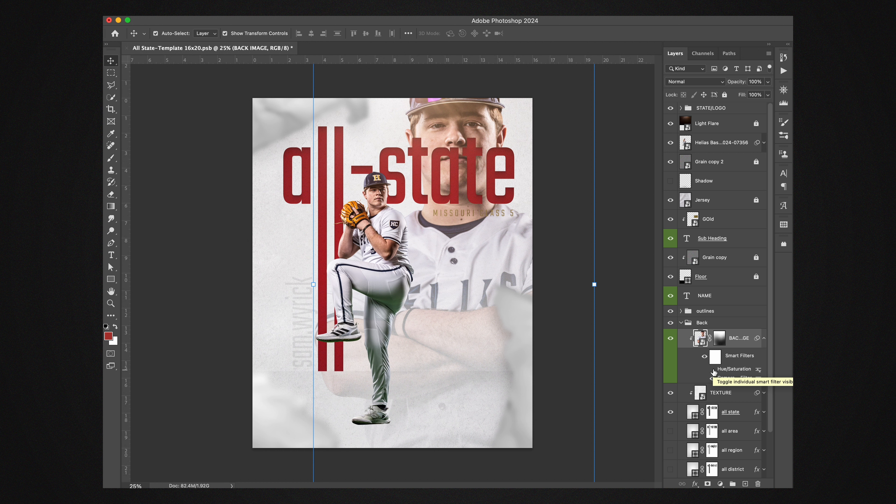
Step: Turn the Hue/Saturation smart filter on the BACK IMAGE layer back on and select the TEXTURE layer
left_click(713, 369)
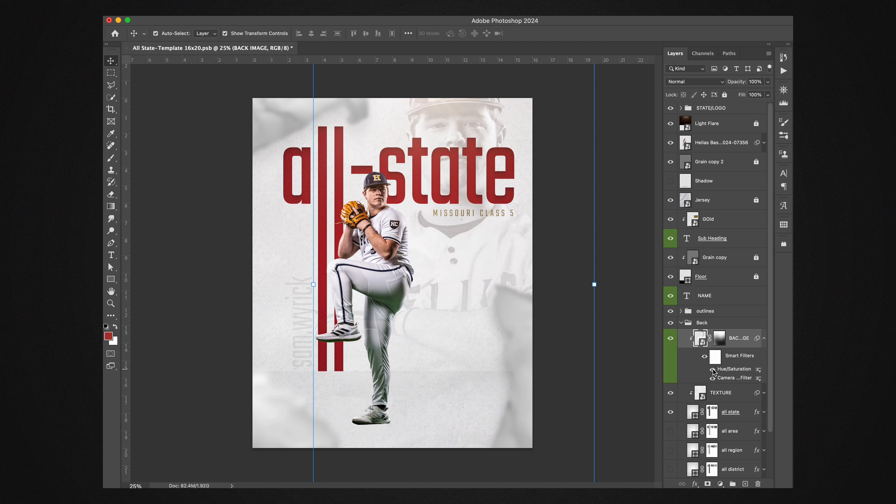
left_click(717, 396)
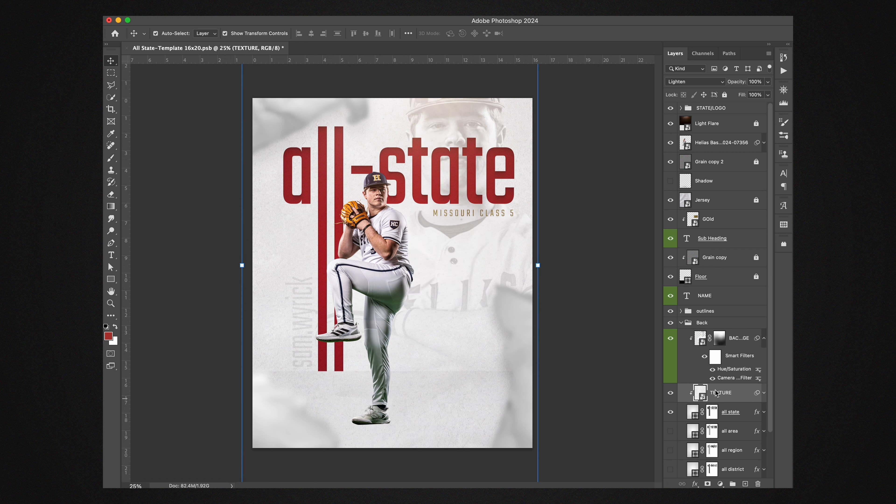
Step: Swap the heading to all district, placing its layer directly beneath TEXTURE and clipping TEXTURE and BACK IMAGE to it
scroll(716, 393, "down", 3)
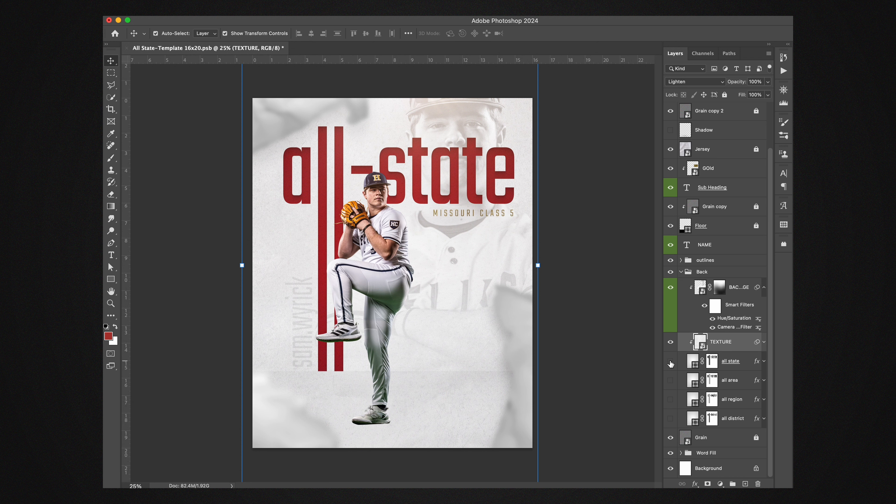
left_click(670, 420)
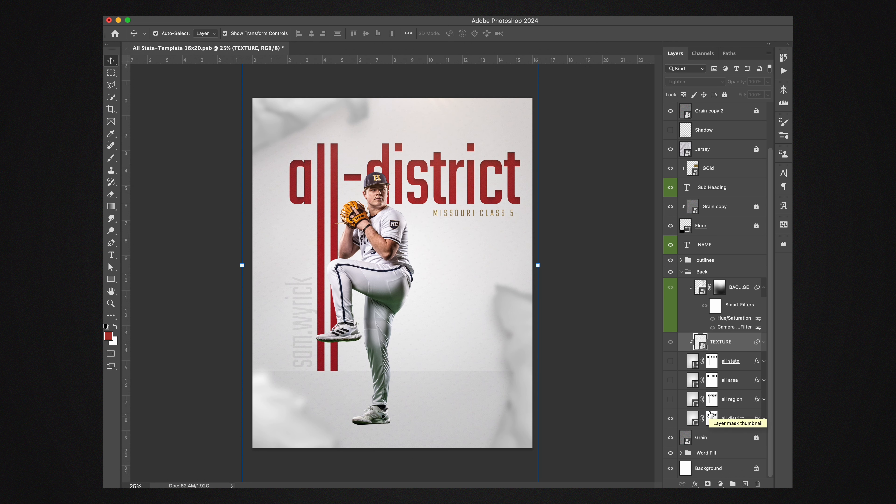
left_click_drag(732, 413, 719, 357)
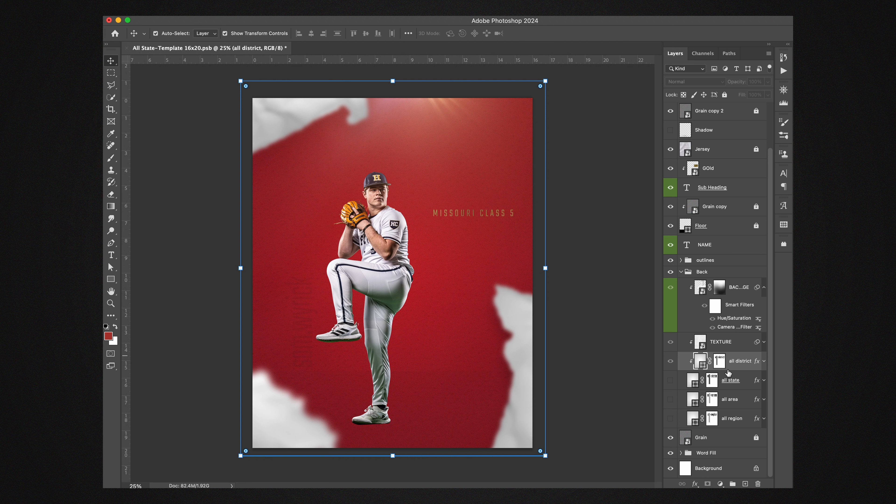
left_click(724, 369, "alt")
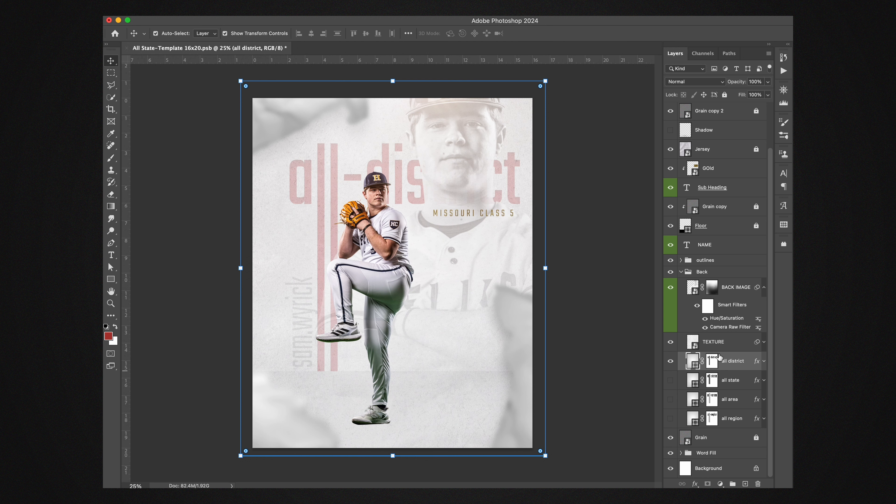
left_click(717, 328, "alt")
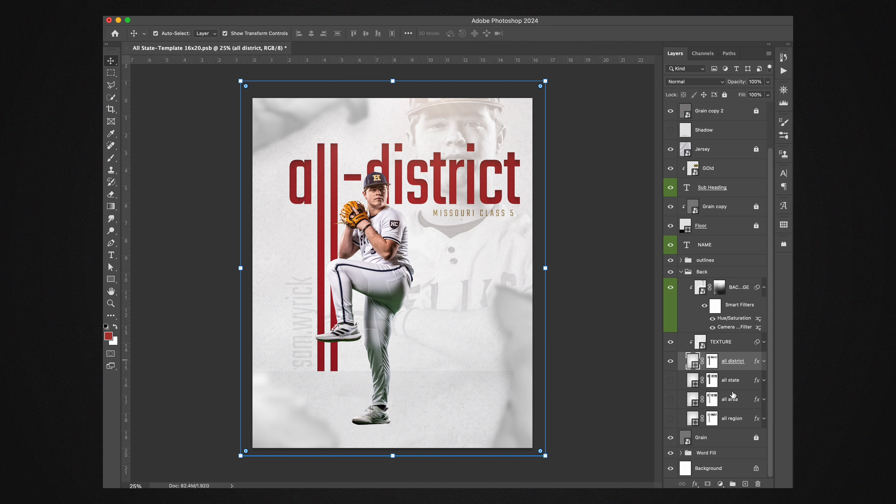
Step: Switch the heading back to all state, with its layer directly beneath TEXTURE and both TEXTURE and BACK IMAGE clipped to it
left_click(731, 383)
left_click_drag(731, 383, 725, 358)
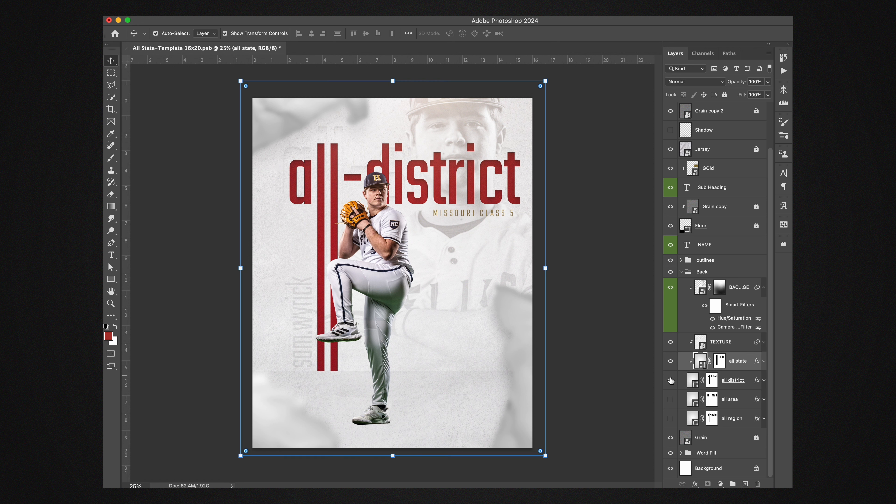
left_click(671, 381)
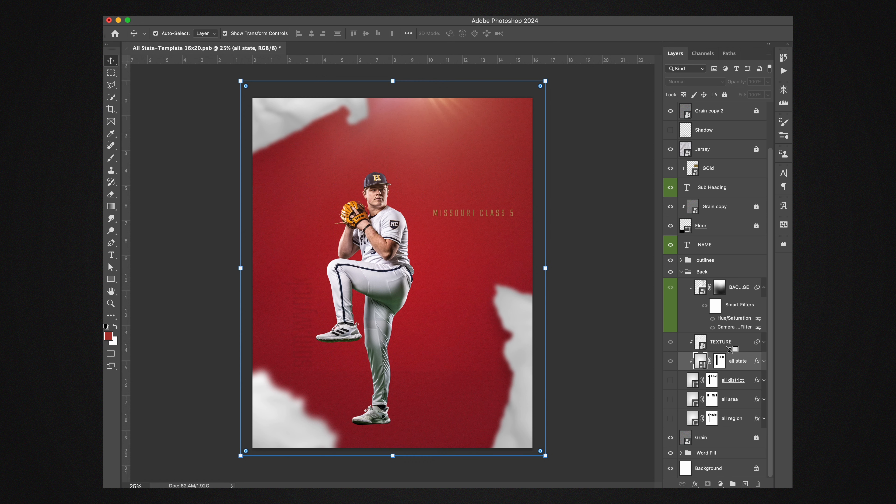
left_click_drag(729, 367, 726, 364)
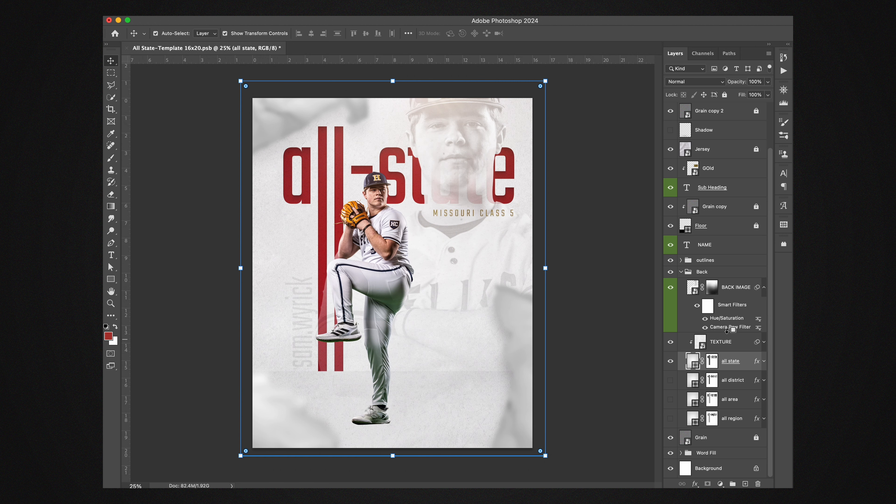
left_click(727, 330, "alt")
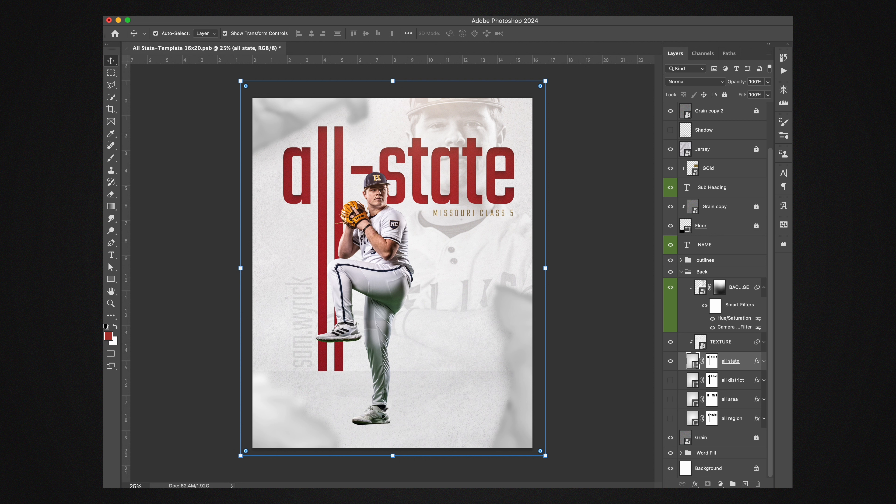
Step: Try recolouring the first stop of Gradient Fill 1 in the Word Fill group to navy 404465, sampled from the player's sleeve patch
left_click(681, 452)
scroll(708, 446, "down", 3)
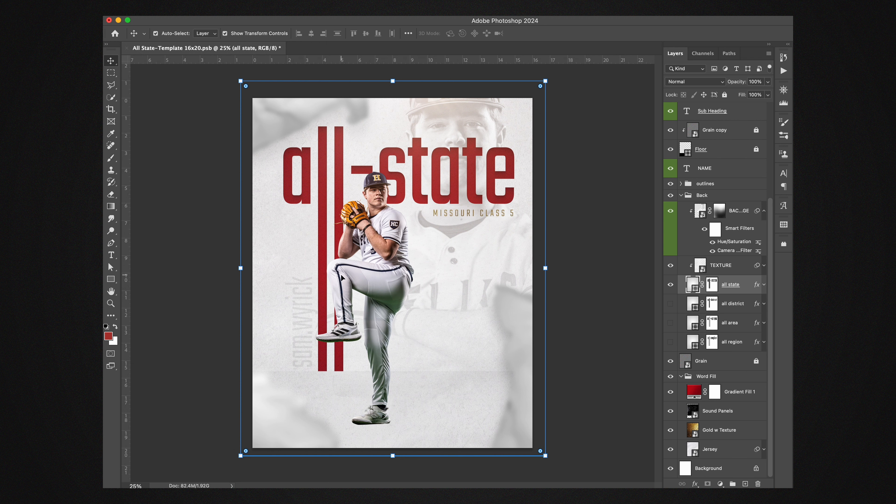
double_click(693, 391)
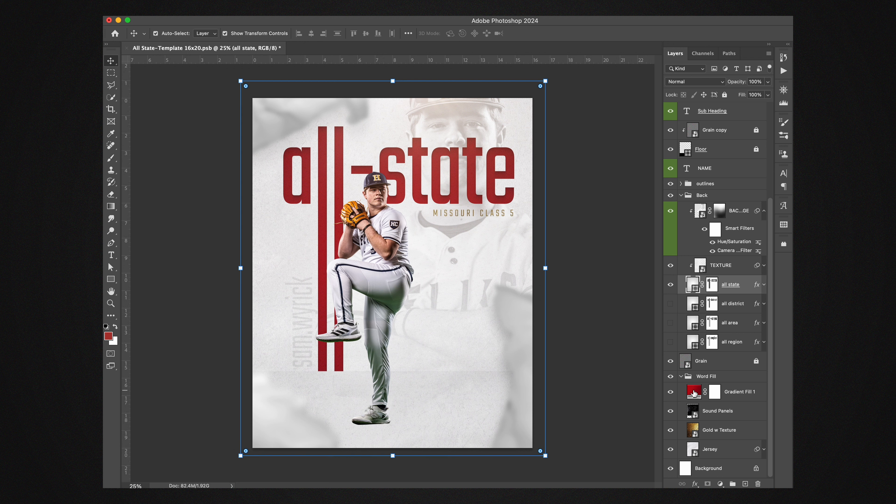
left_click_drag(726, 396, 626, 162)
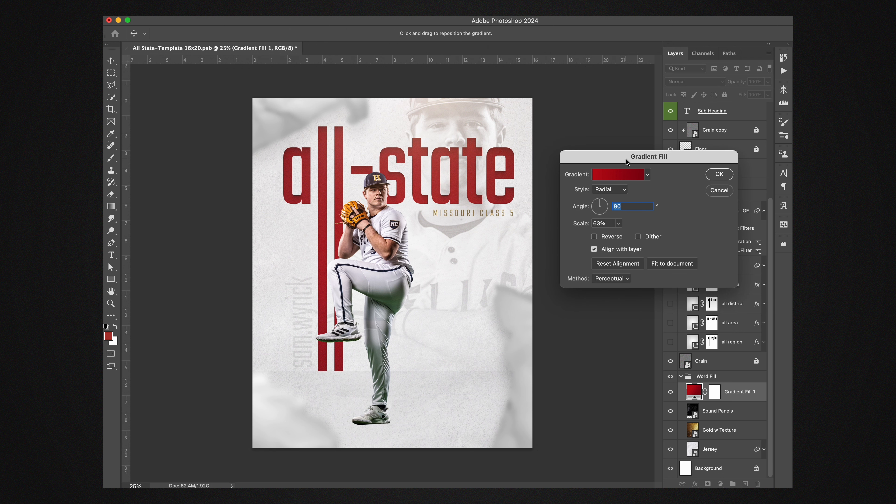
left_click(613, 178)
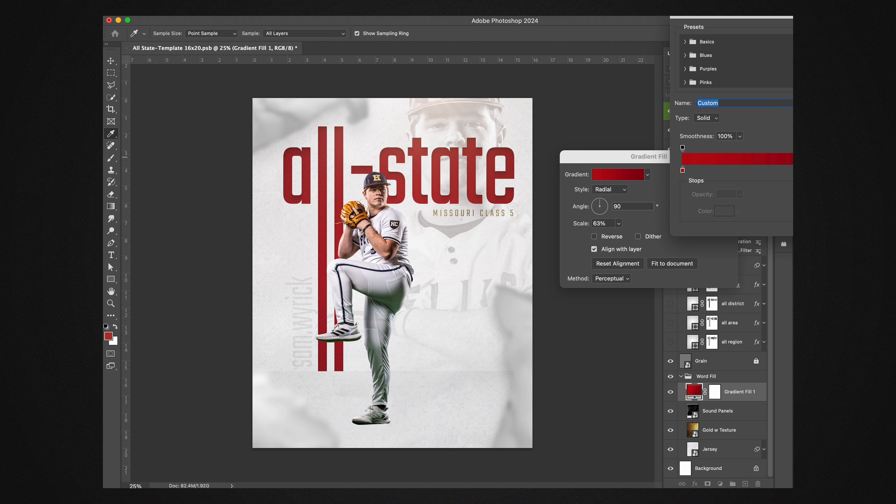
left_click_drag(732, 22, 625, 255)
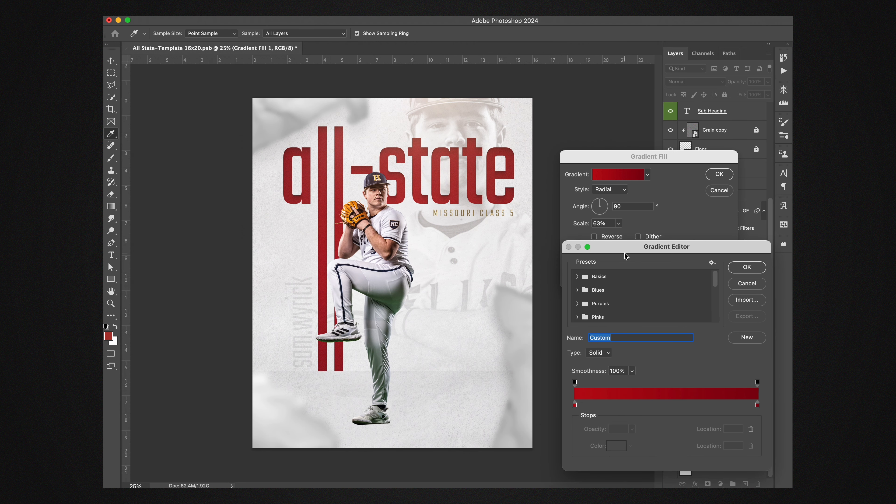
double_click(575, 406)
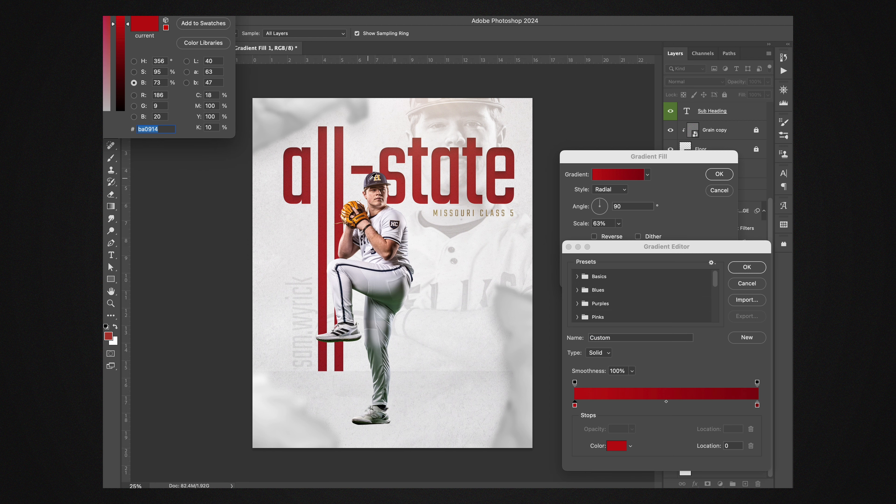
left_click(394, 228)
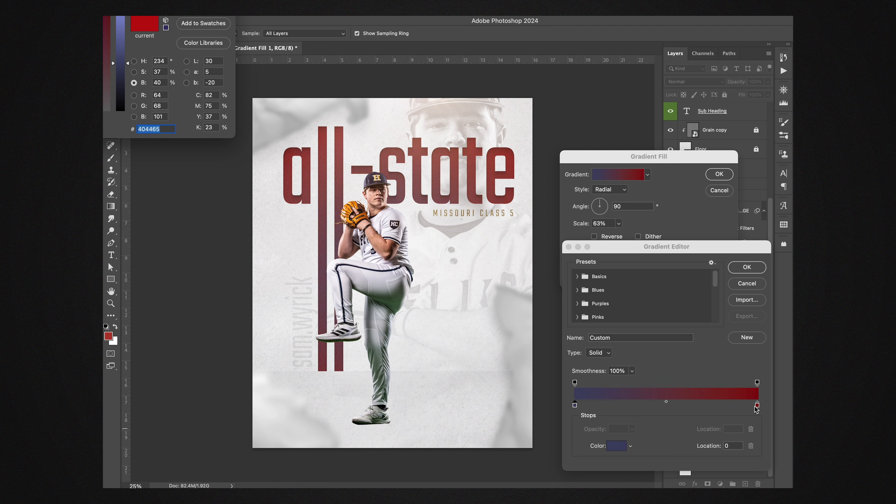
key("Return")
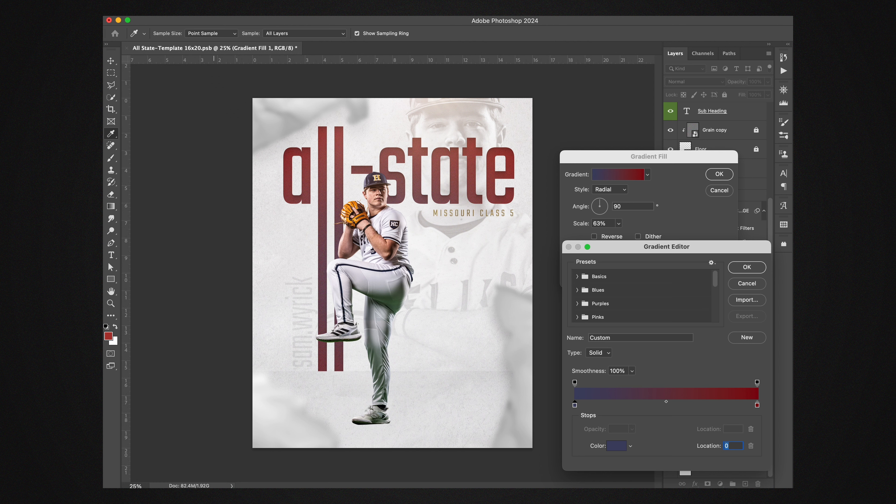
Step: Try a near-black navy 16141d on the gradient's end stop, based on the sleeve patch, and discard all Gradient Fill 1 changes
left_click(757, 405)
left_click(617, 446)
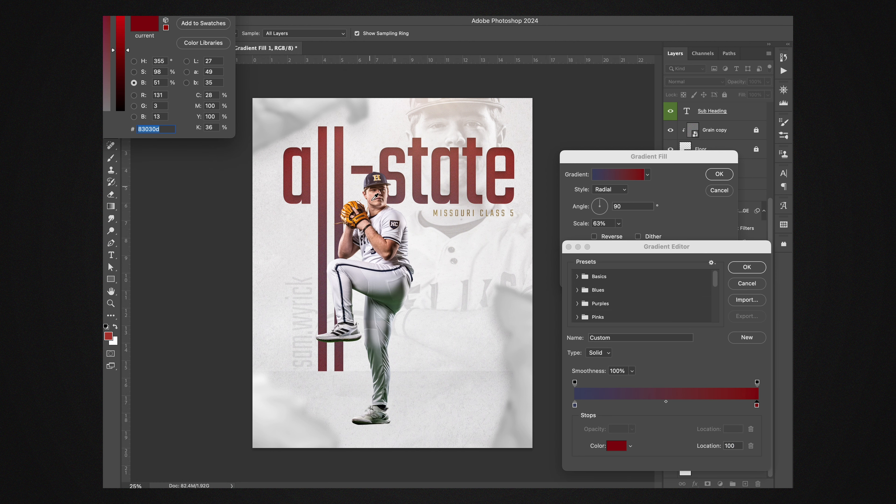
left_click(394, 229)
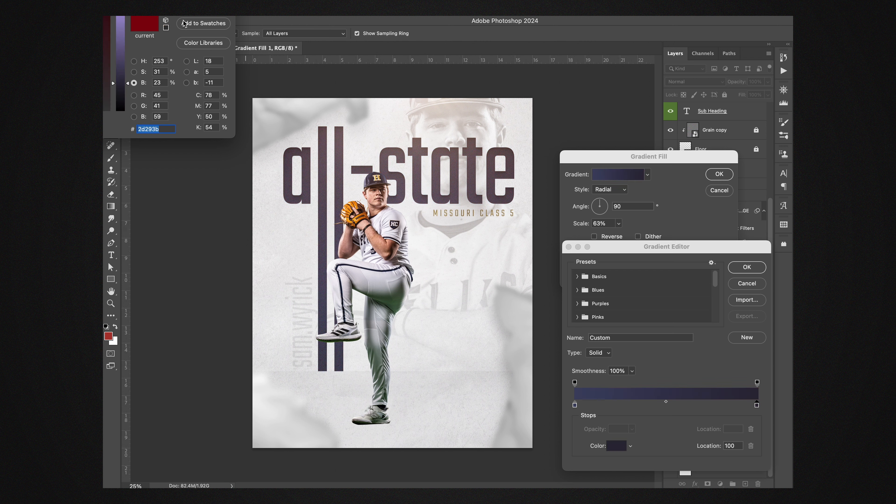
left_click_drag(120, 0, 177, 39)
left_click_drag(185, 153, 185, 166)
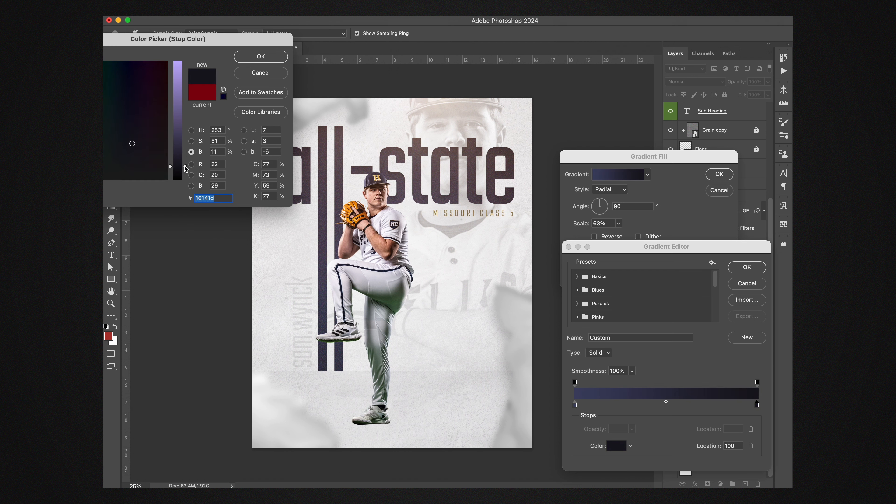
left_click(261, 73)
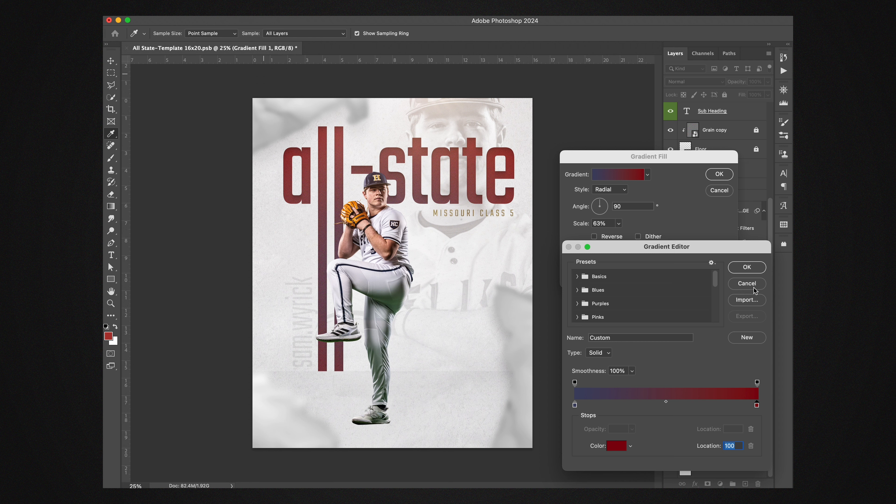
left_click(753, 290)
left_click(719, 195)
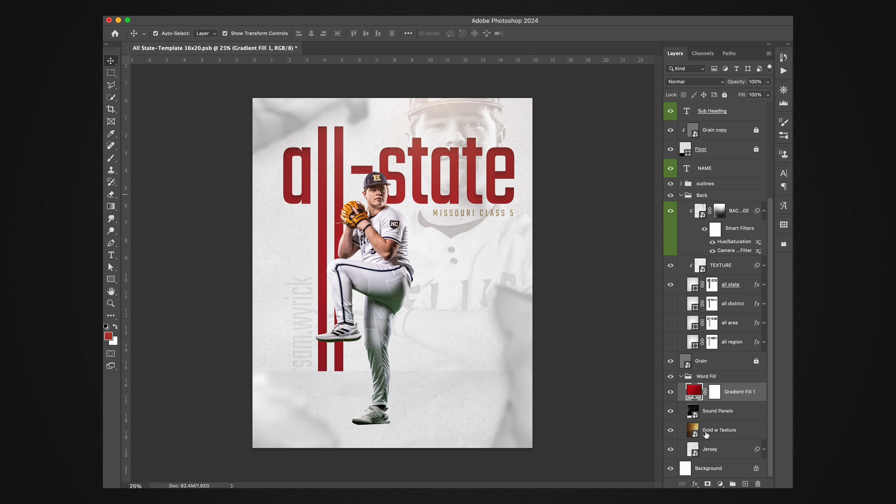
Step: Hide Gradient Fill 1 and Sound Panels so Gold w Texture fills the heading, briefly hiding the gold to preview the Jersey fill
left_click(671, 393)
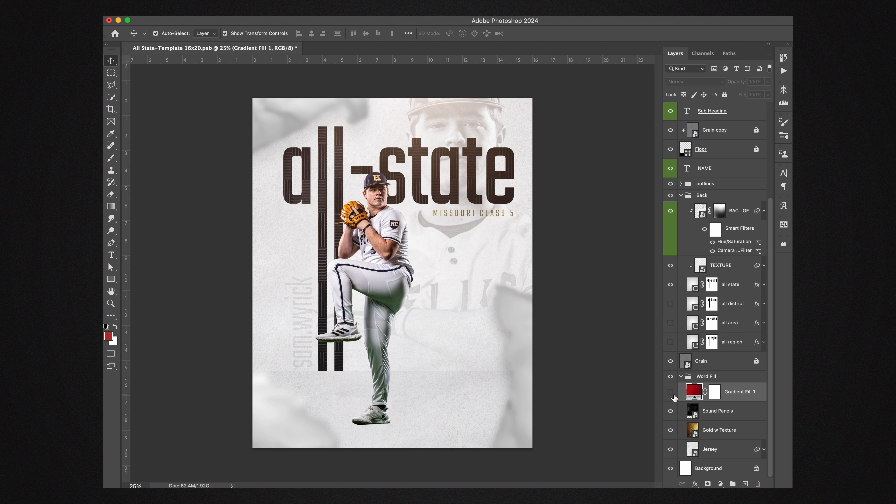
left_click(671, 411)
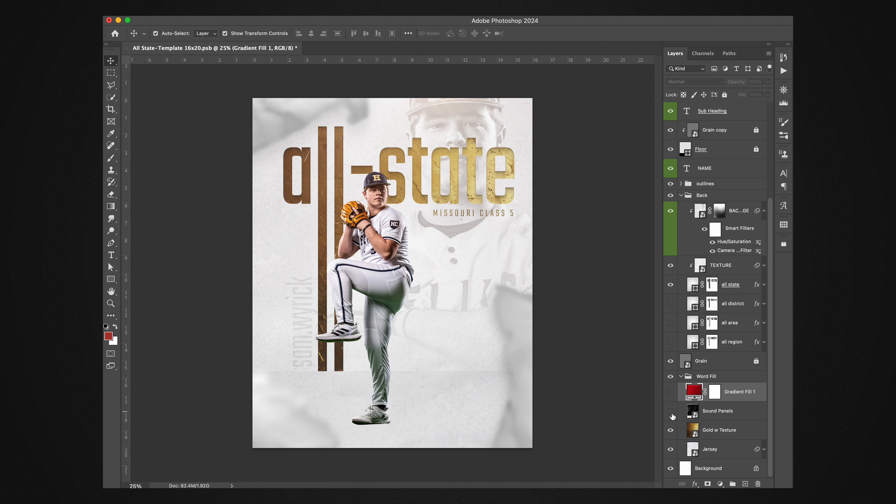
left_click(671, 430)
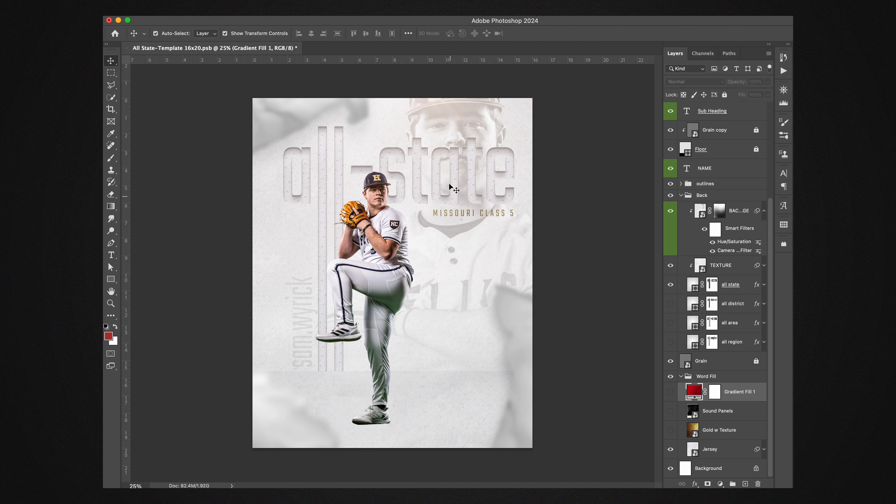
left_click(670, 430)
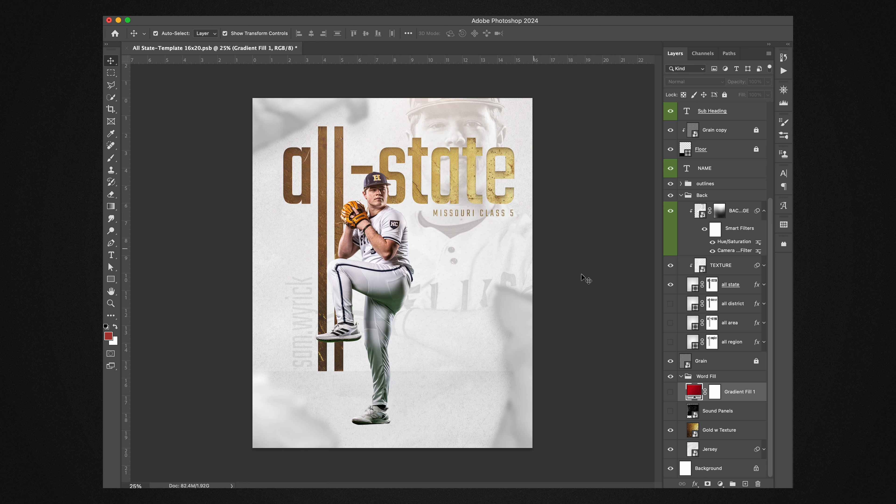
Step: Hide the GOld overlay on the MISSOURI CLASS 5 sub-heading and set its text colour to dark navy 142341, starting from the cap's colour
left_click(489, 213)
left_click(671, 113)
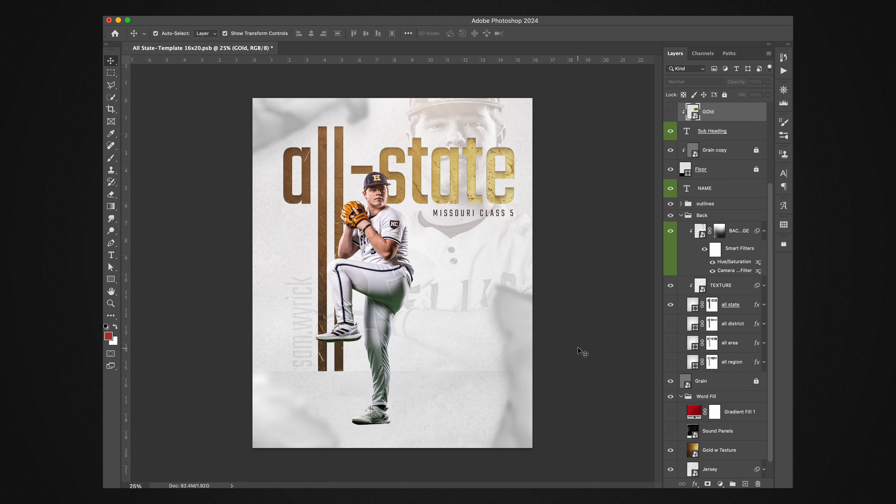
double_click(687, 130)
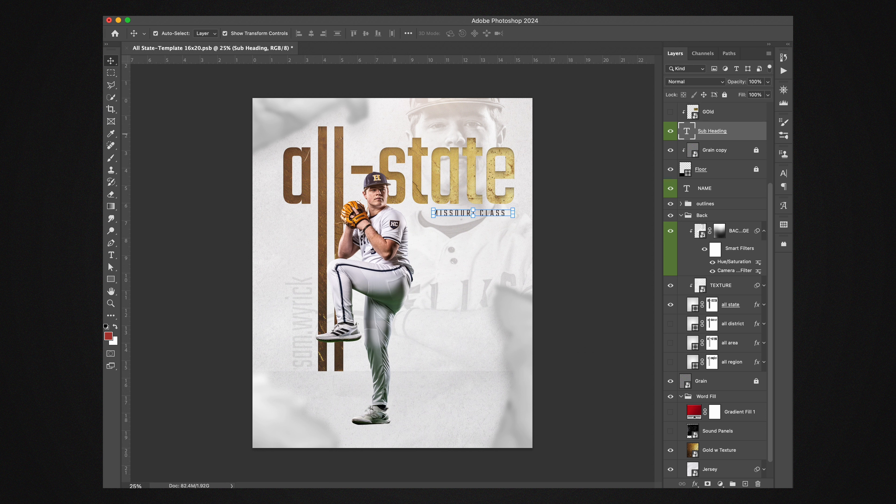
left_click(374, 178)
left_click(183, 150)
mouse_move(156, 134)
left_mouse_down()
mouse_move(127, 142)
mouse_move(124, 108)
mouse_move(134, 111)
mouse_move(123, 97)
left_mouse_up()
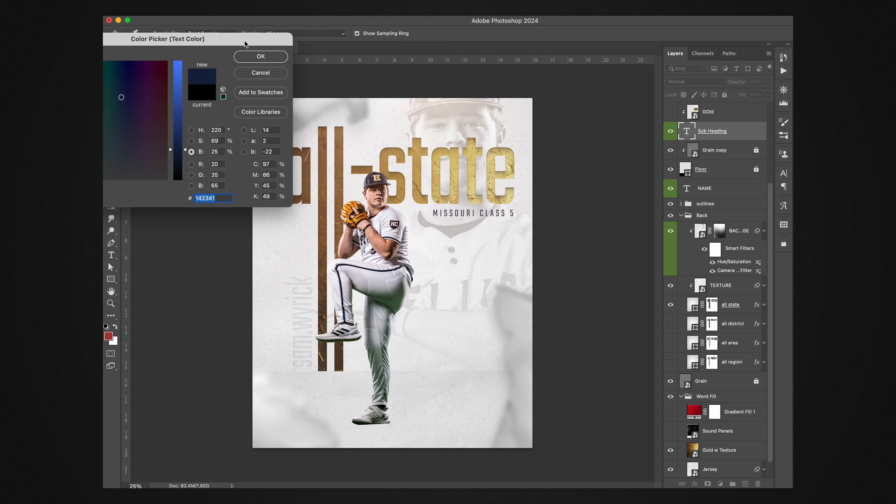
left_click(237, 57)
left_click(574, 221)
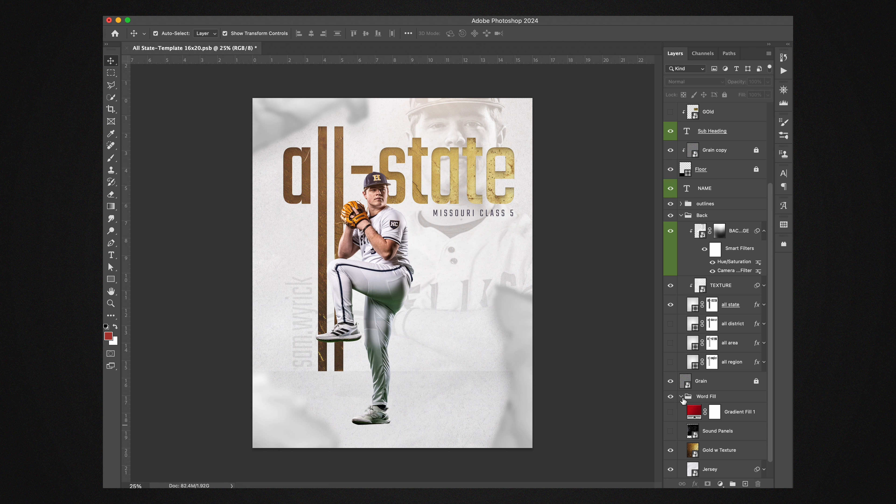
Step: Expand the STATE/LOGO group and open the State copy smart object for editing
scroll(772, 397, "up", 5)
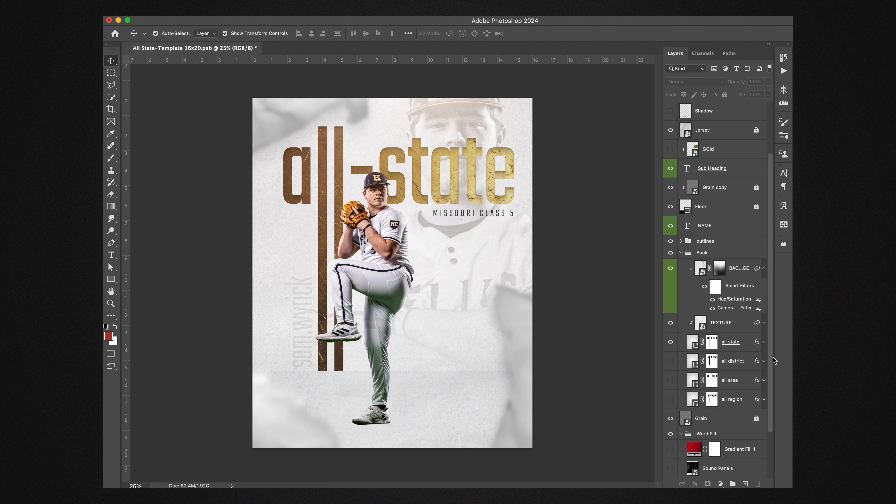
left_click(674, 110)
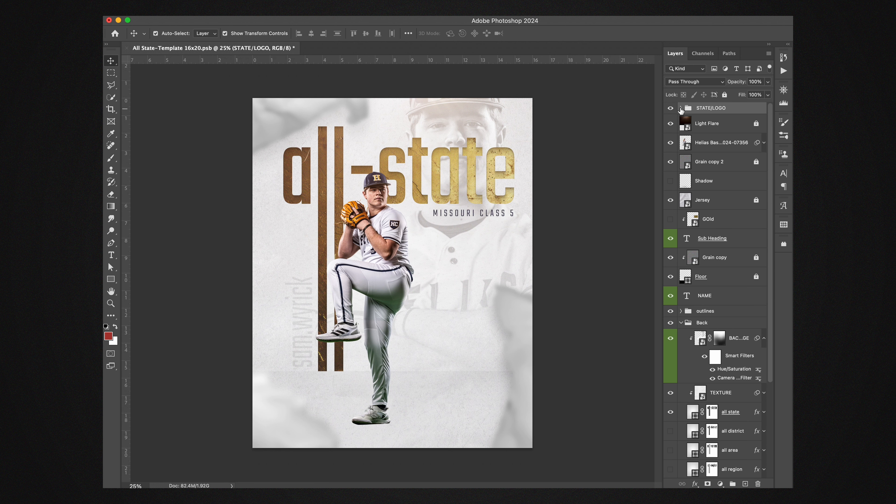
left_click(681, 107)
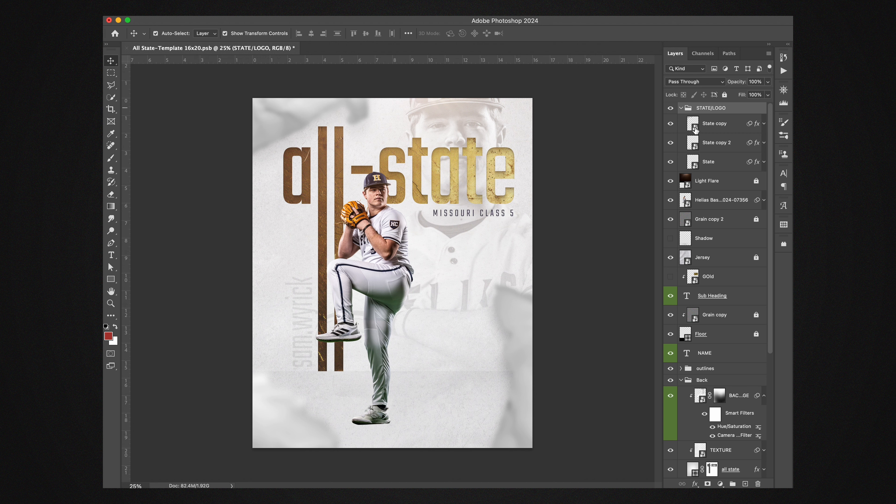
double_click(693, 130)
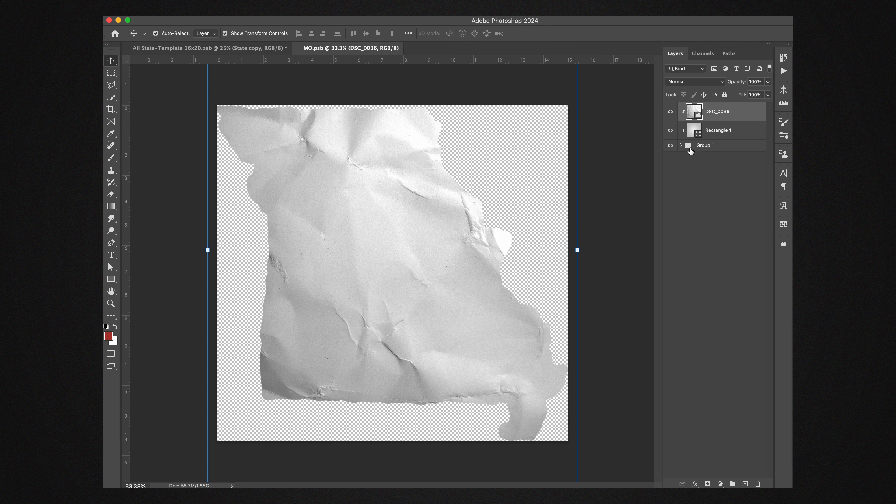
Step: Try the LA shape instead of MO in Group 1, save MO.psb and return to the poster document
left_click(681, 145)
scroll(704, 182, "down", 15)
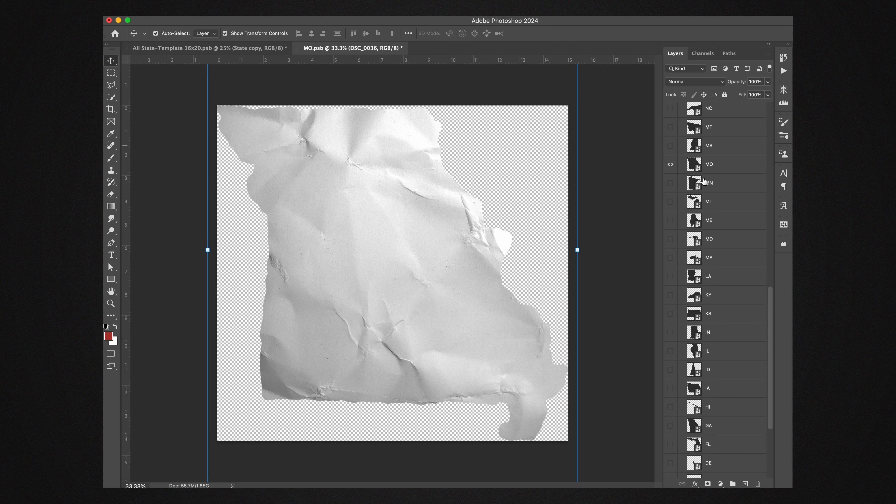
scroll(703, 182, "up", 14)
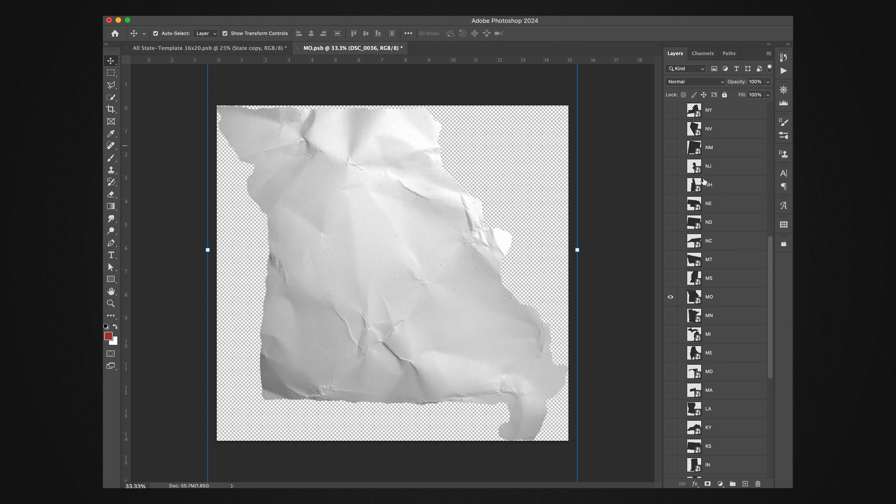
scroll(674, 193, "down", 1)
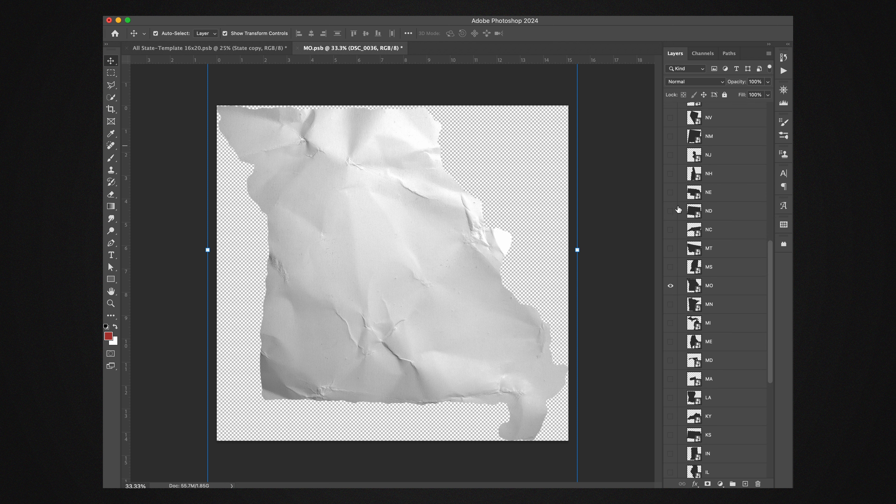
scroll(700, 319, "down", 1)
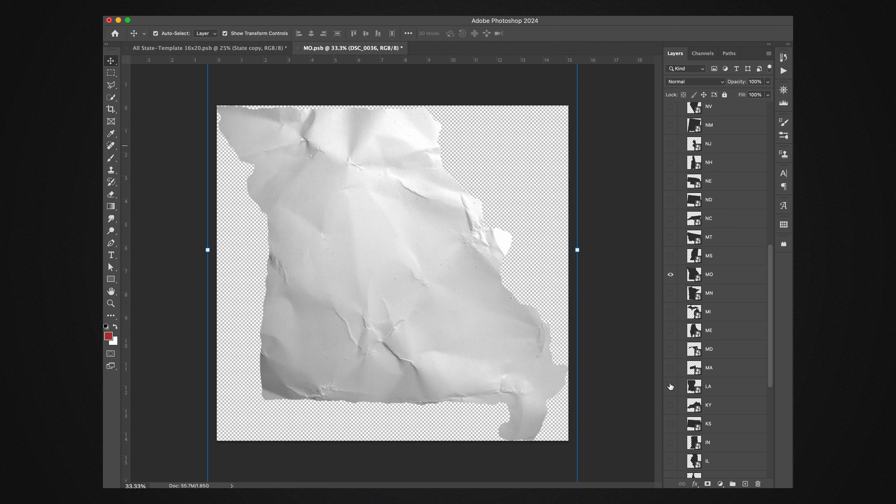
left_click(670, 274)
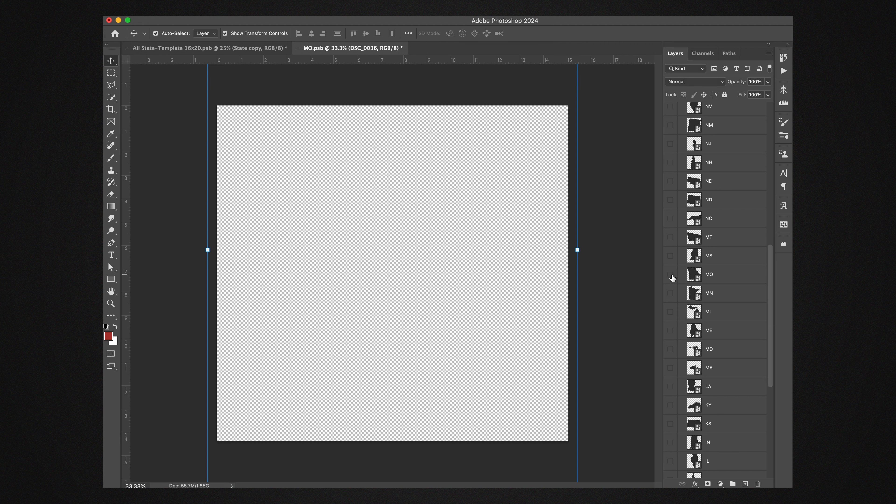
left_click(671, 388)
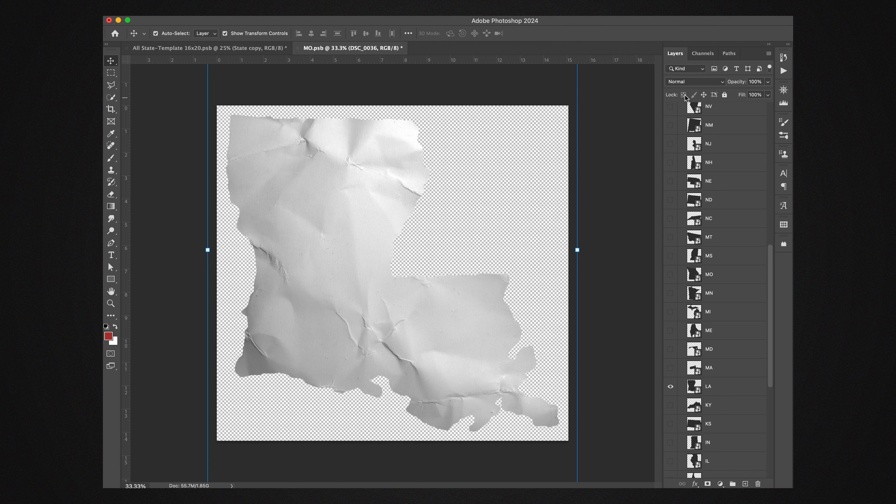
key("super+s")
key("super+s")
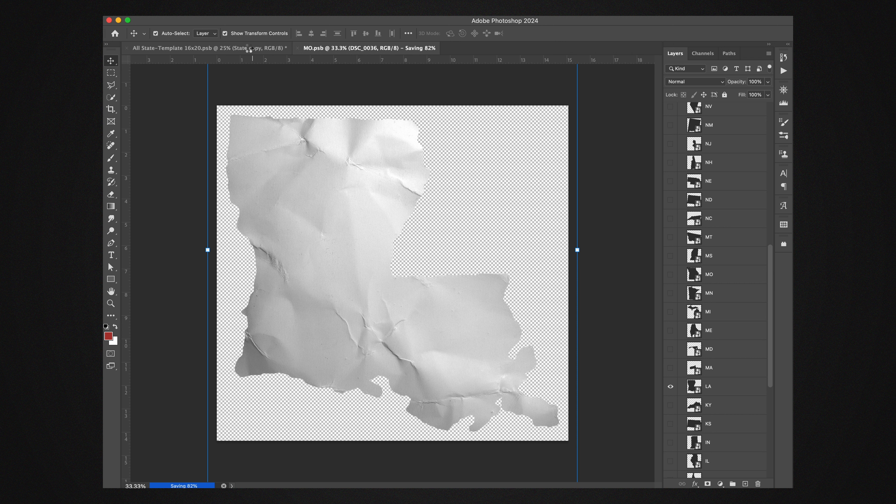
left_click(251, 48)
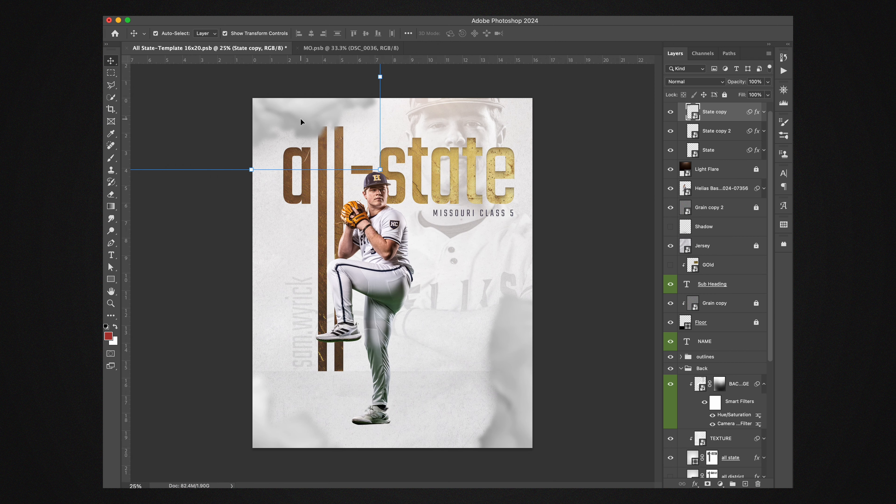
Step: Try repositioning the blurred State copy and State shapes on the poster, undoing each move
left_click_drag(301, 116, 343, 155)
key("super+z")
left_click(524, 385)
left_click_drag(524, 386, 500, 330)
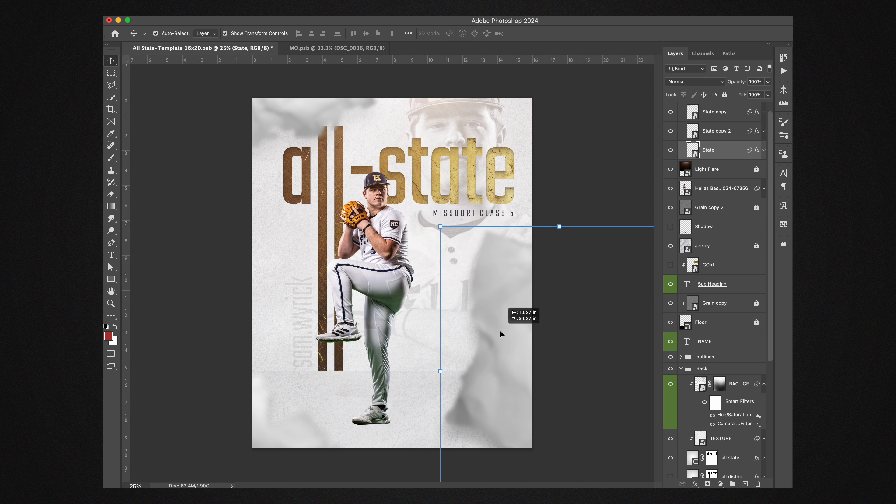
key("super+z")
scroll(734, 148, "up", 1)
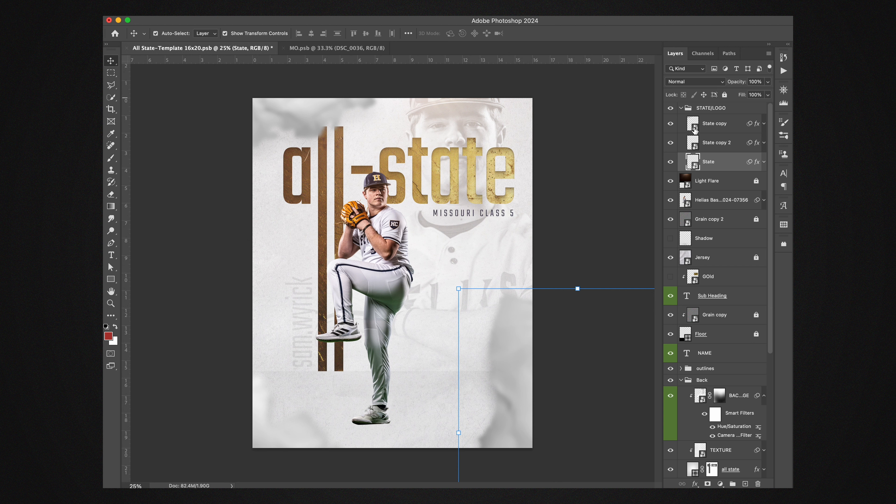
Step: Paste the HC Shield logo into MO.psb and hide Group 1, saving the result to the poster
left_click(315, 49)
left_click(681, 146)
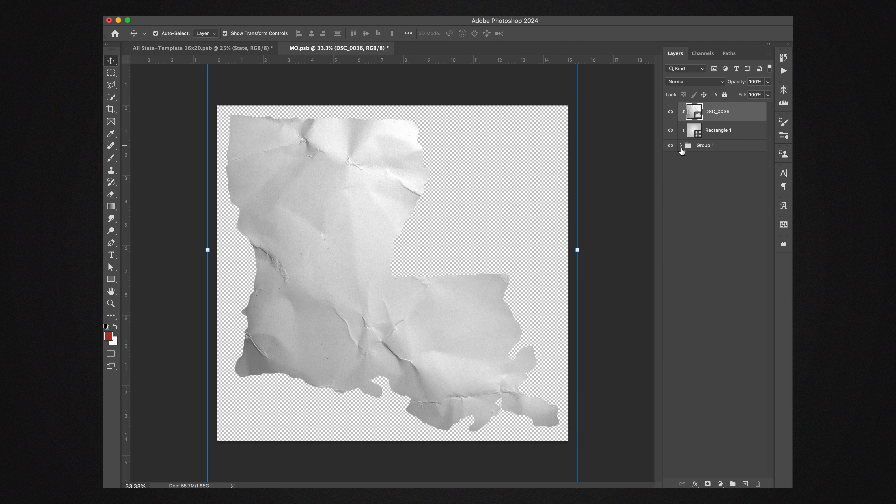
left_click(681, 146)
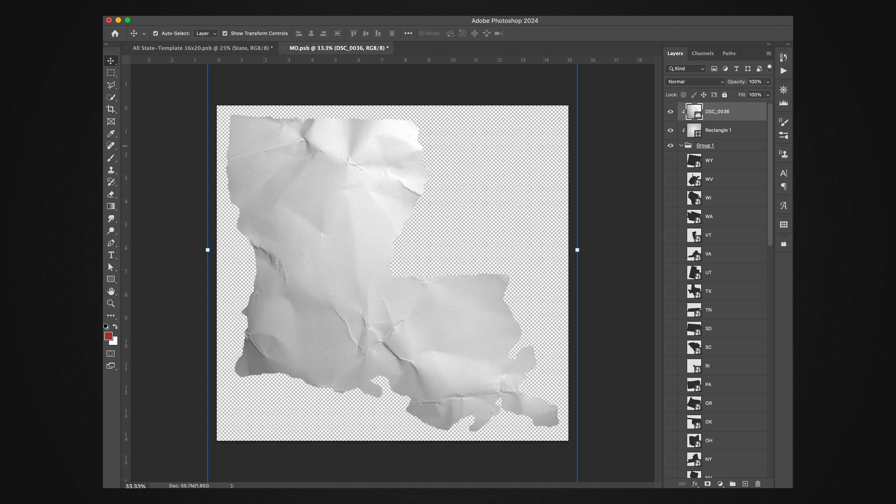
key("super+v")
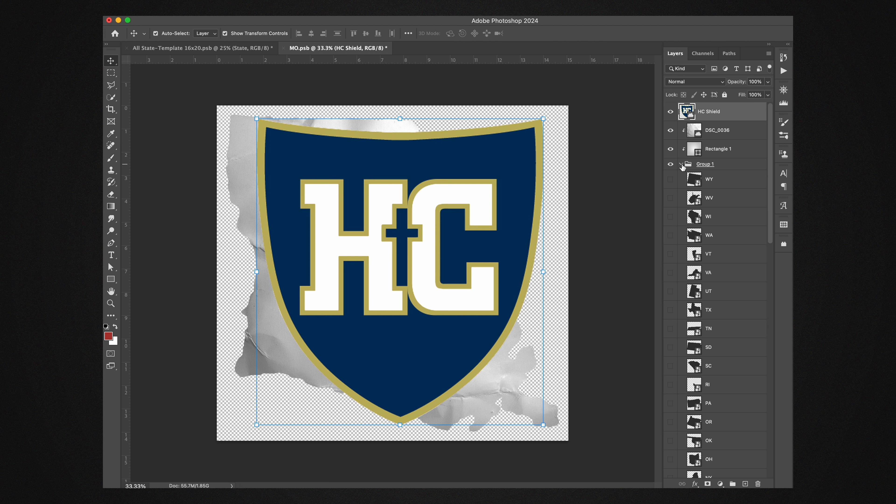
left_click(681, 165)
left_click(671, 165)
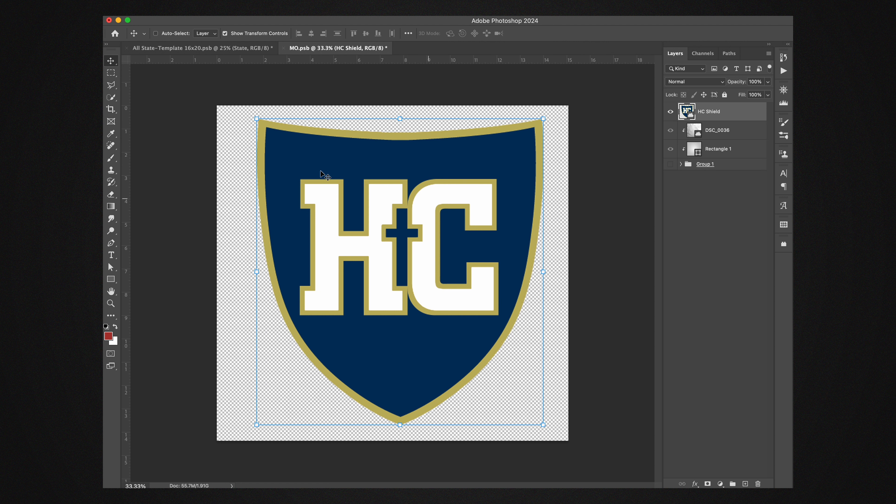
key("super+s")
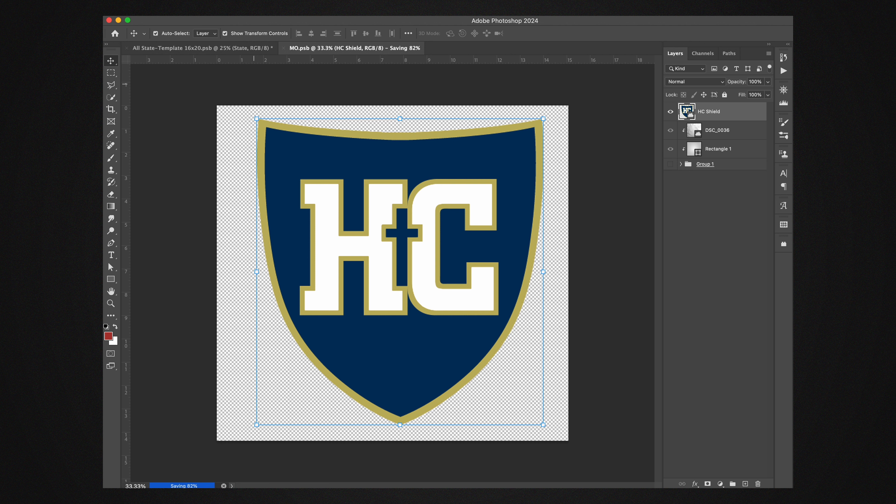
left_click(233, 49)
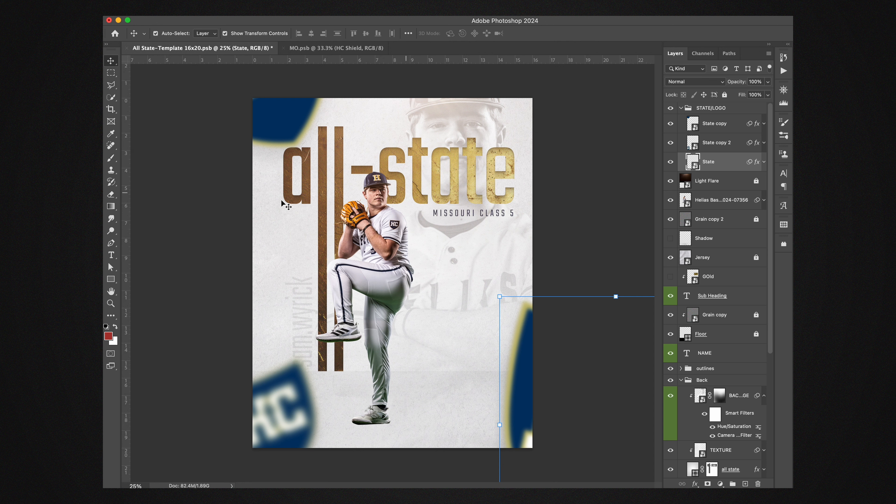
Step: In MO.psb, hide HC Shield, show Group 1 and swap the visible state shape from LA back to MO
left_click(305, 49)
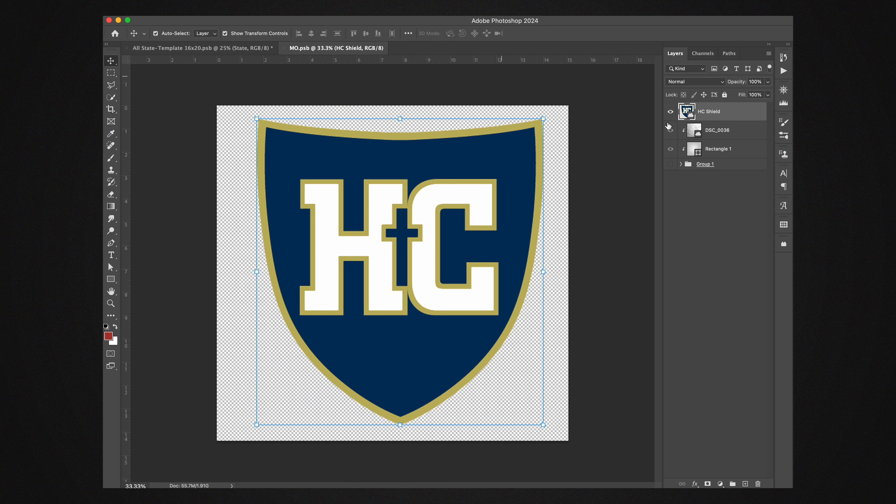
left_click(670, 112)
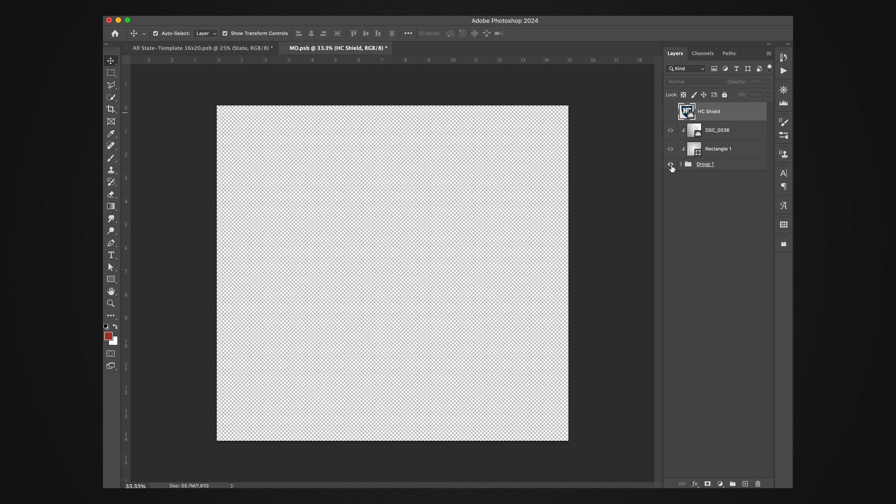
left_click(670, 164)
left_click(681, 164)
scroll(673, 331, "down", 2)
scroll(673, 332, "down", 3)
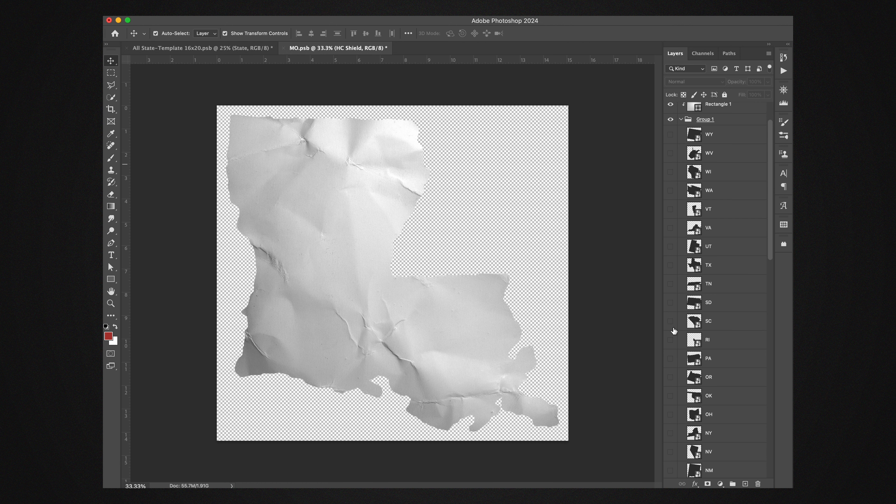
scroll(679, 292, "down", 10)
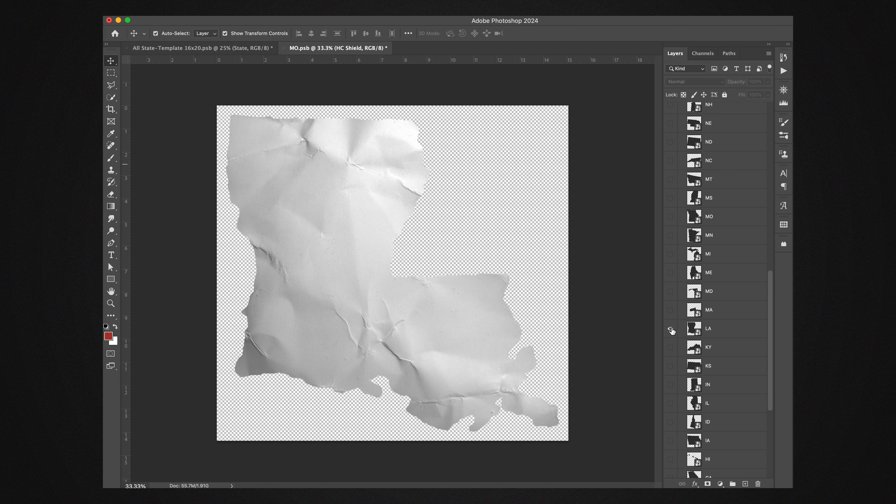
left_click(670, 329)
left_click(670, 216)
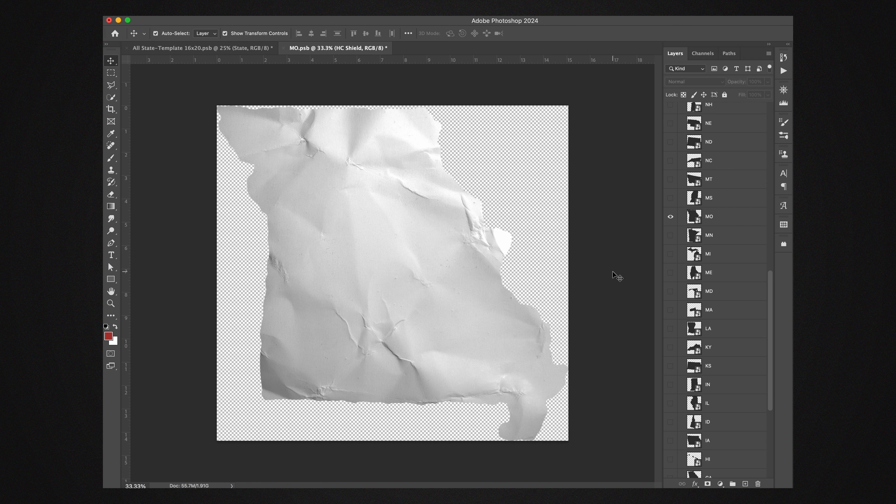
Step: Toggle the DSC_0036 paper texture off and on as a check, then save MO.psb and return to the poster
scroll(678, 212, "up", 15)
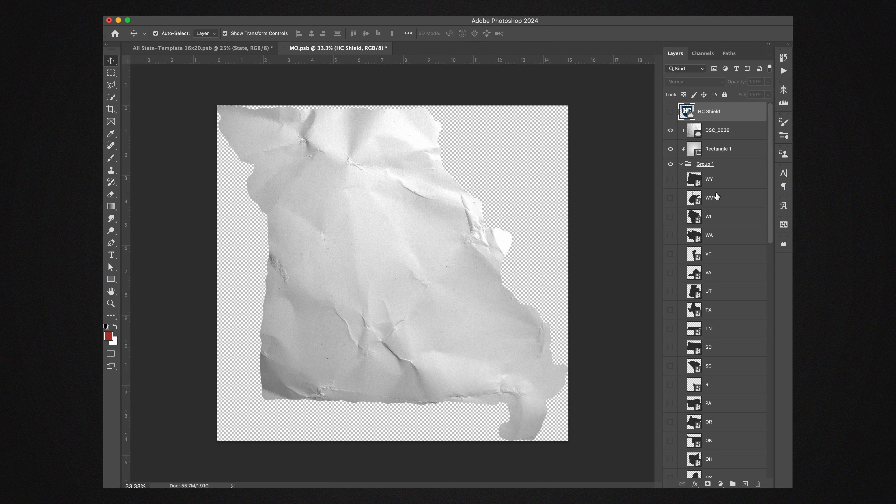
left_click(670, 132)
left_click(670, 131)
left_click(681, 165)
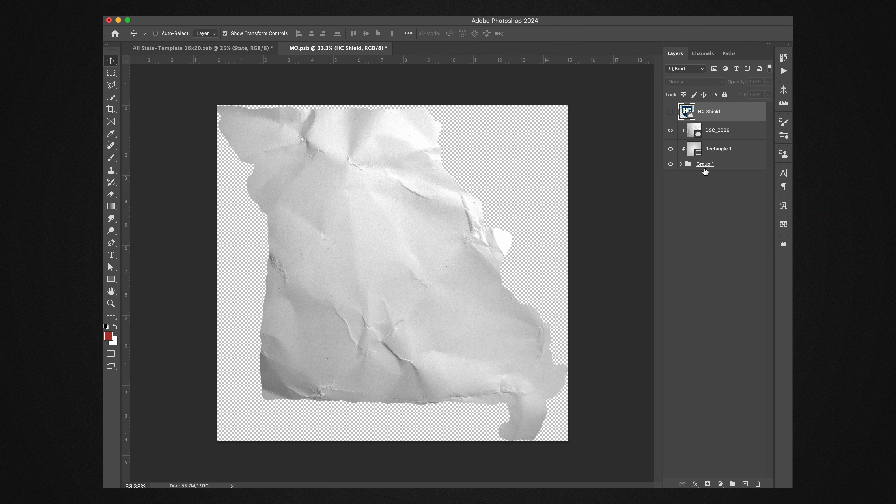
key("super+s")
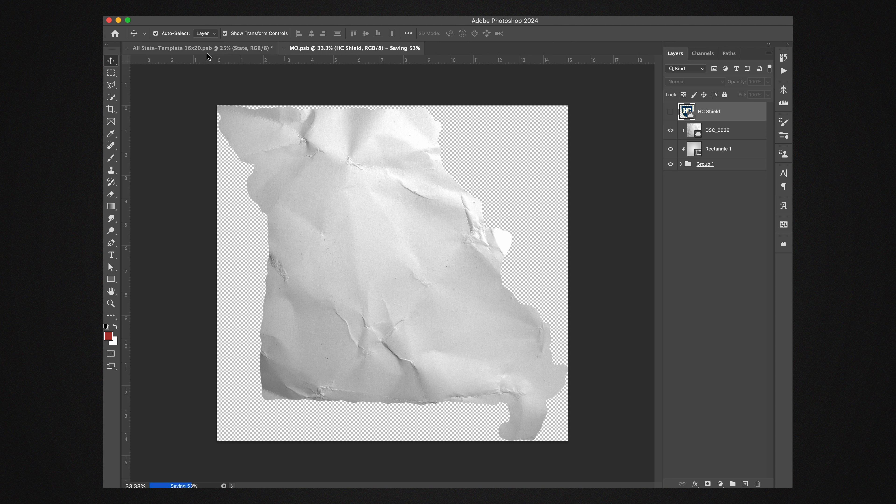
left_click(208, 49)
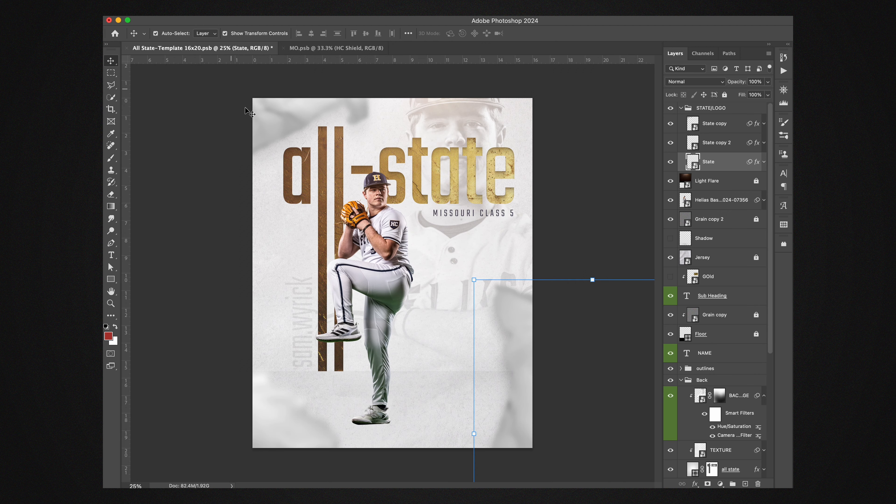
Step: Add a new layer above Shadow and paint a soft black shadow under the player's planted foot at 10% brush opacity
left_click(405, 279)
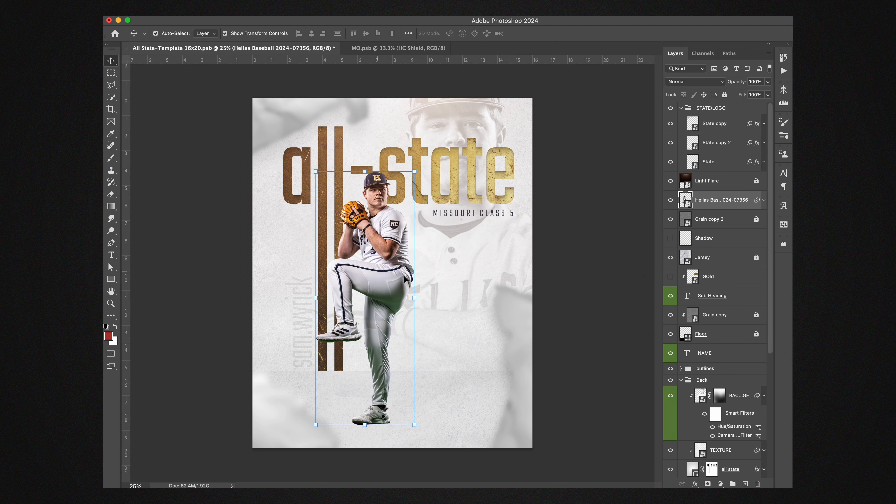
left_click(716, 246)
left_click(747, 483)
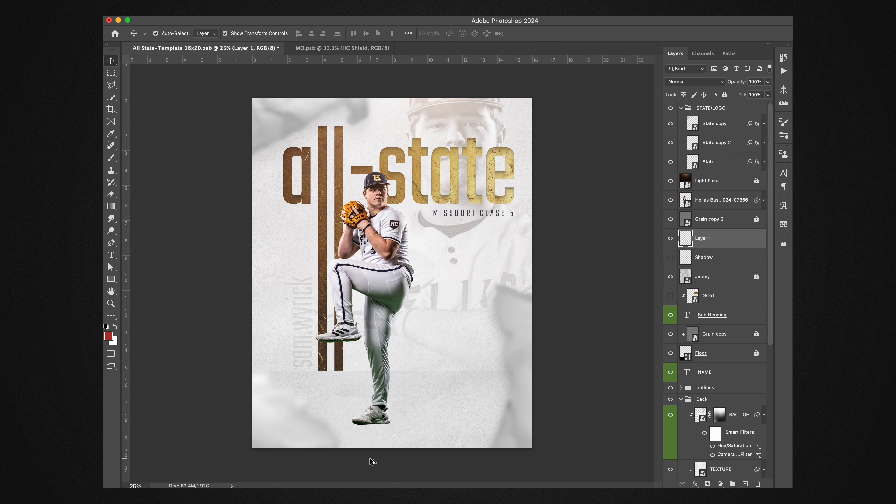
key("super+plus")
scroll(379, 438, "down", 5)
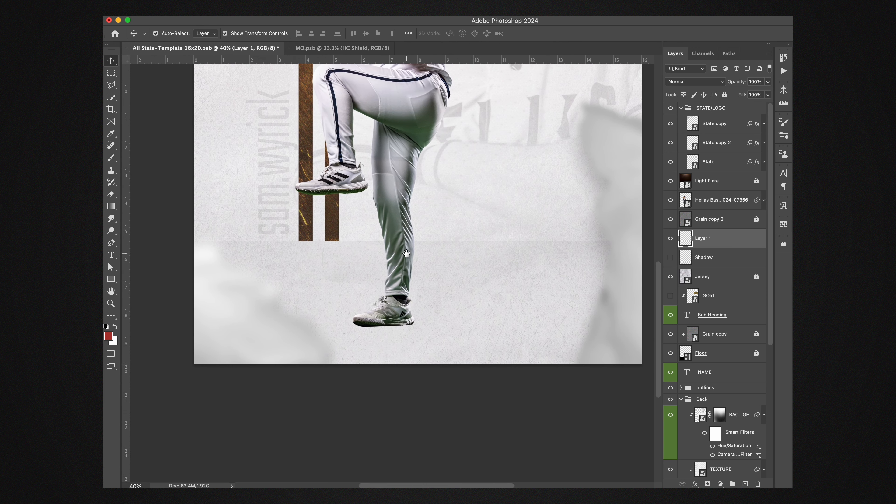
key("super+0")
key("b")
key("d")
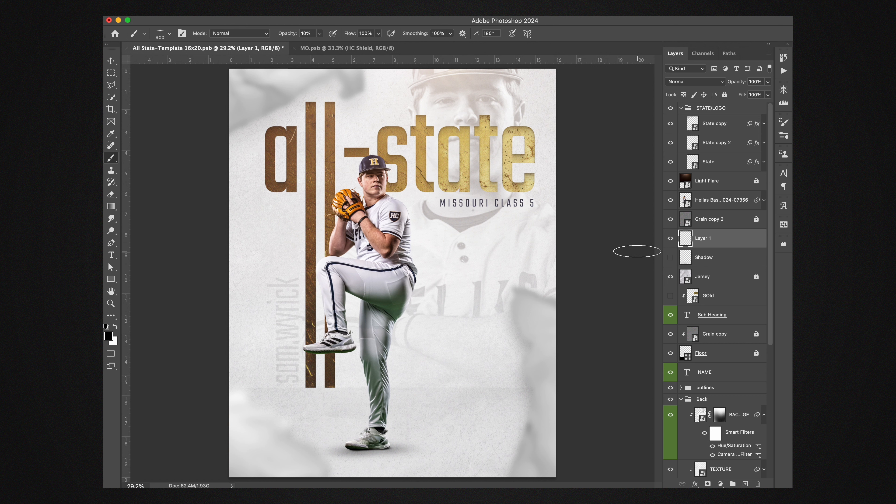
Step: Expand the outlines group and show the all-abc text layer over the heading
left_click_drag(772, 287, 768, 367)
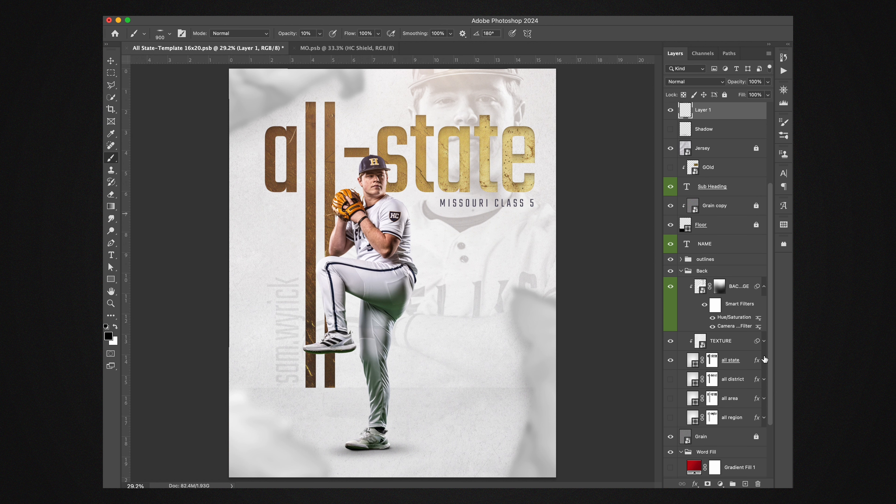
left_click(682, 261)
left_click(670, 351)
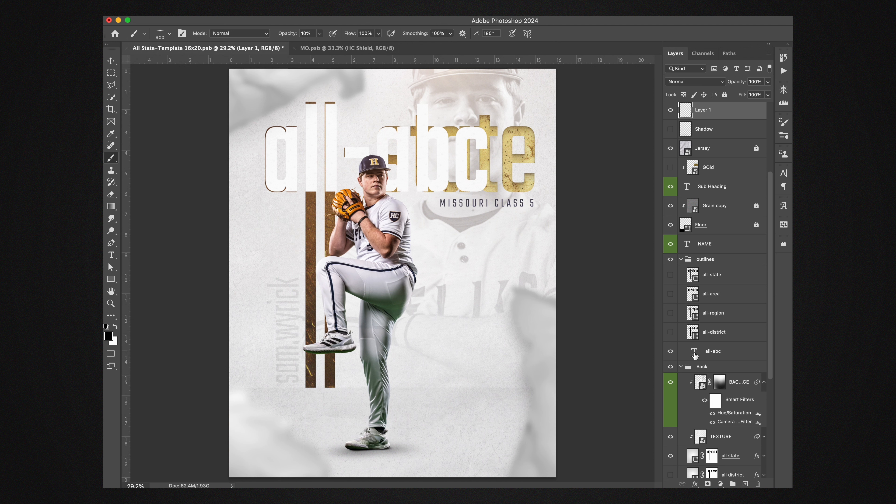
Step: Duplicate the all state layer in the Back group, hide the original, and fill the copy's layer mask with white
scroll(694, 355, "down", 3)
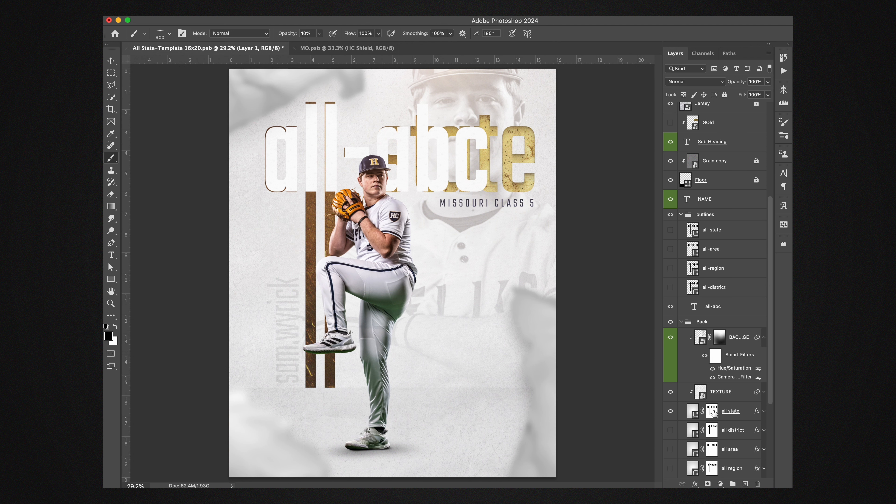
left_click(733, 413)
key("ctrl+j")
left_click(671, 431)
left_click(712, 411)
key("x")
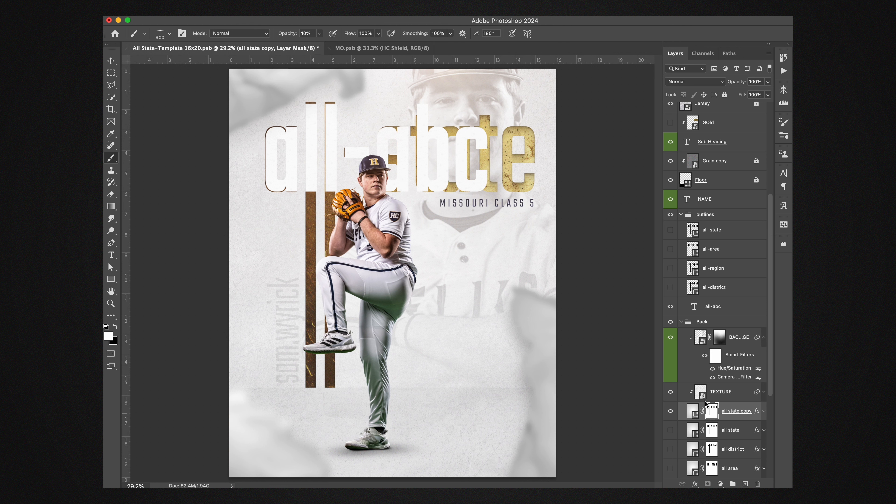
key("alt+BackSpace")
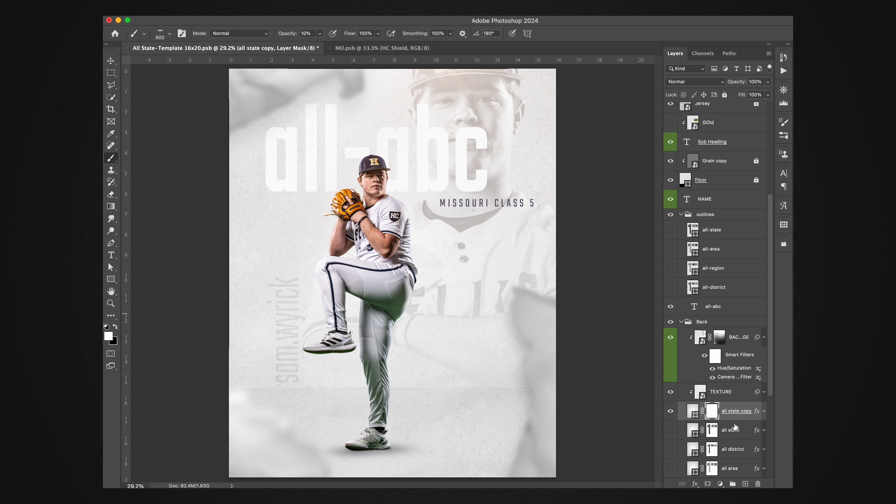
Step: Load the all-abc lettering as a selection, fill it with black on the copy's mask, hide the text layer and deselect
left_click(693, 310, "super")
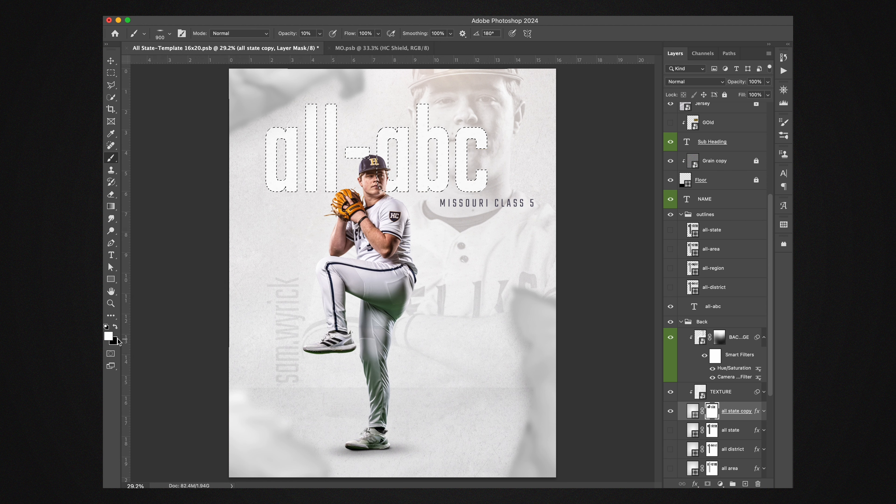
key("x")
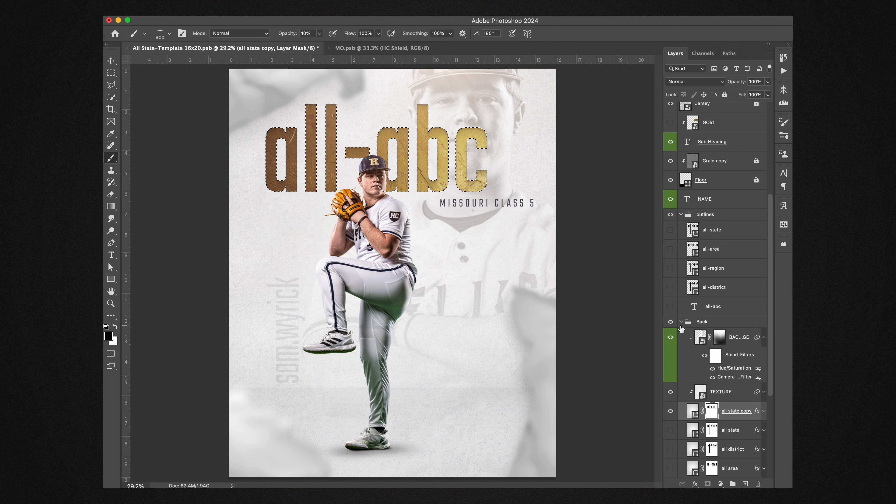
key("super+d")
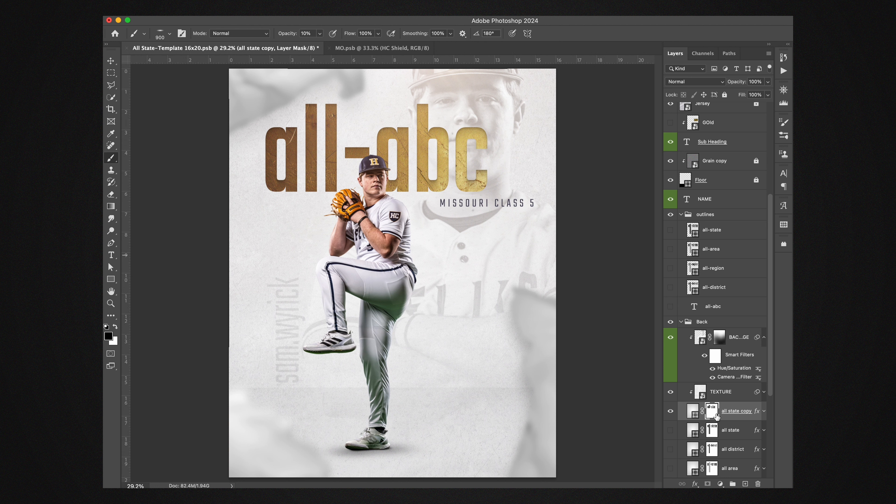
Step: Hide the all state copy layer and move the original all state layer directly above it
scroll(720, 416, "down", 2)
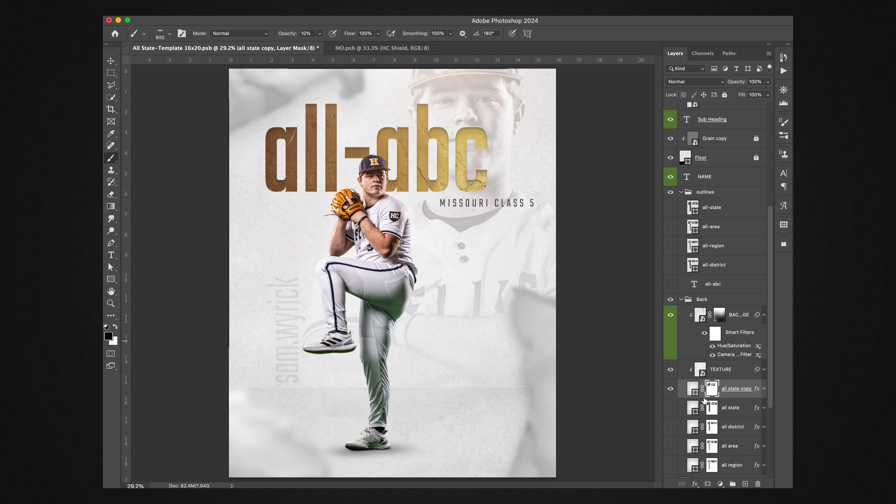
left_click(670, 389)
left_click_drag(715, 408, 717, 394)
Step: Clip the TEXTURE and BACK IMAGE layers to the all state layer and make all state visible again
left_click(717, 399, "alt")
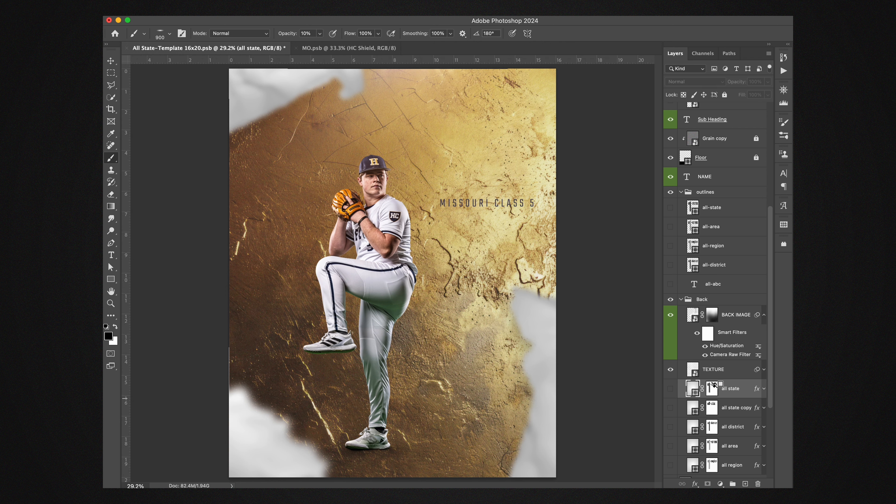
left_click(717, 379, "alt")
left_click(718, 357, "alt")
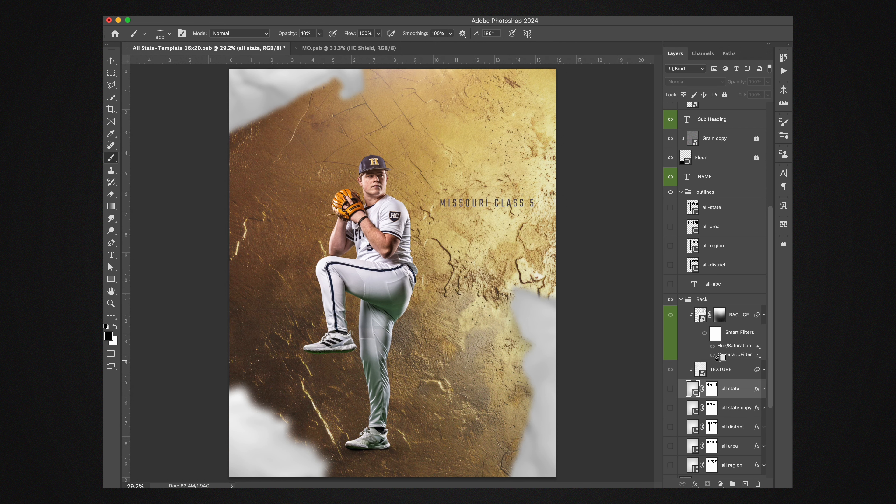
left_click(671, 389)
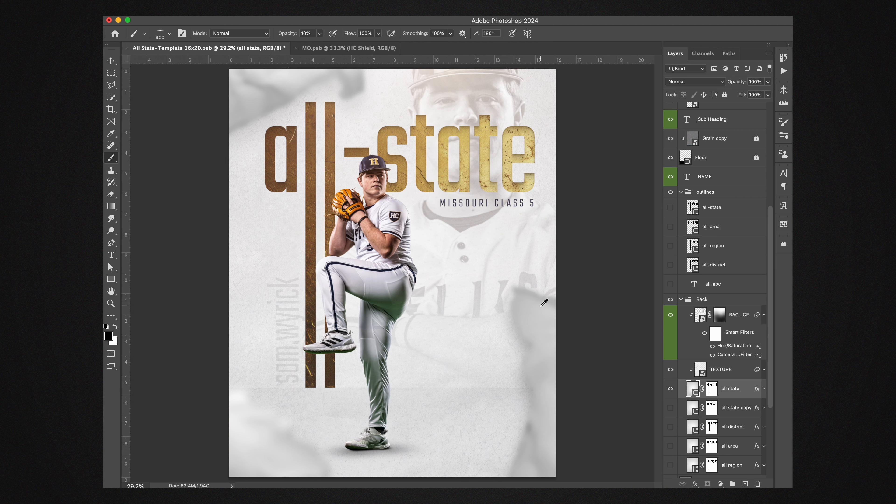
scroll(544, 302, "down", 3)
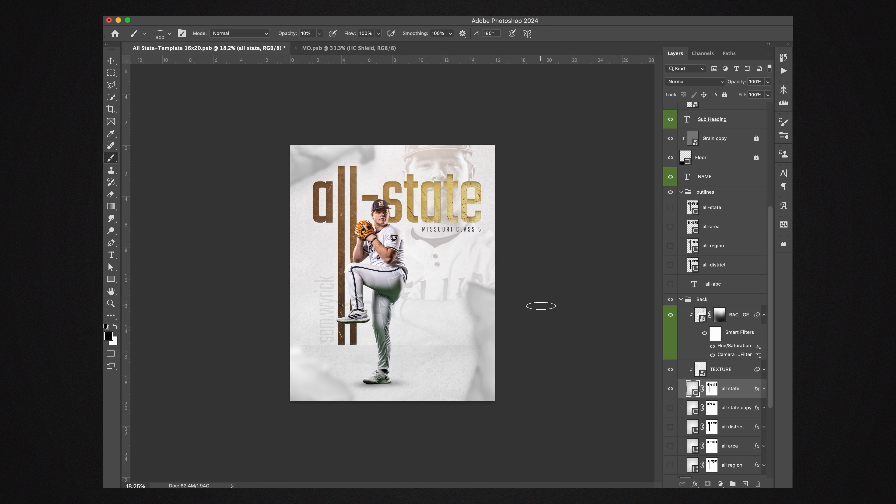